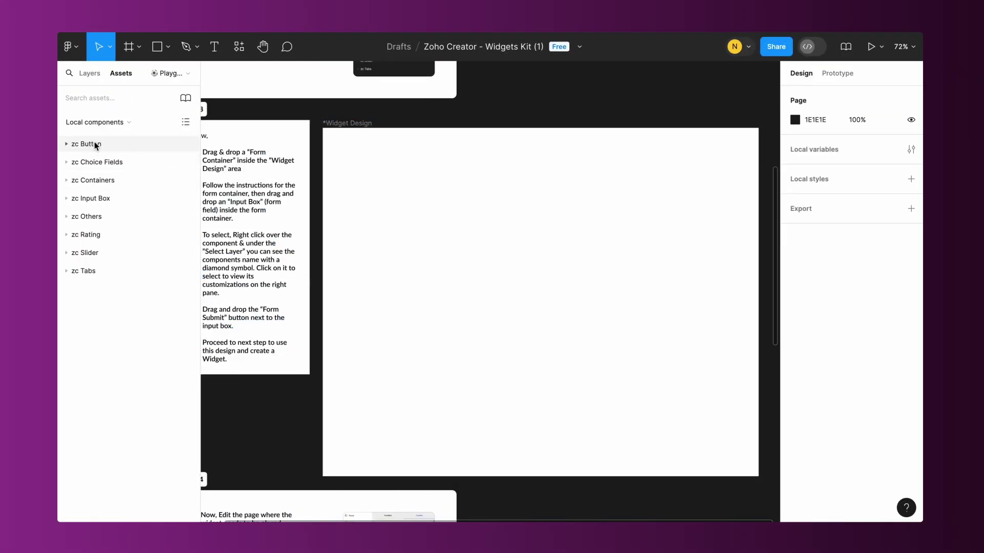
Expand the zc Button, zc Choice Fields and zc Input Box groups and scroll through their components
left_click(92, 144)
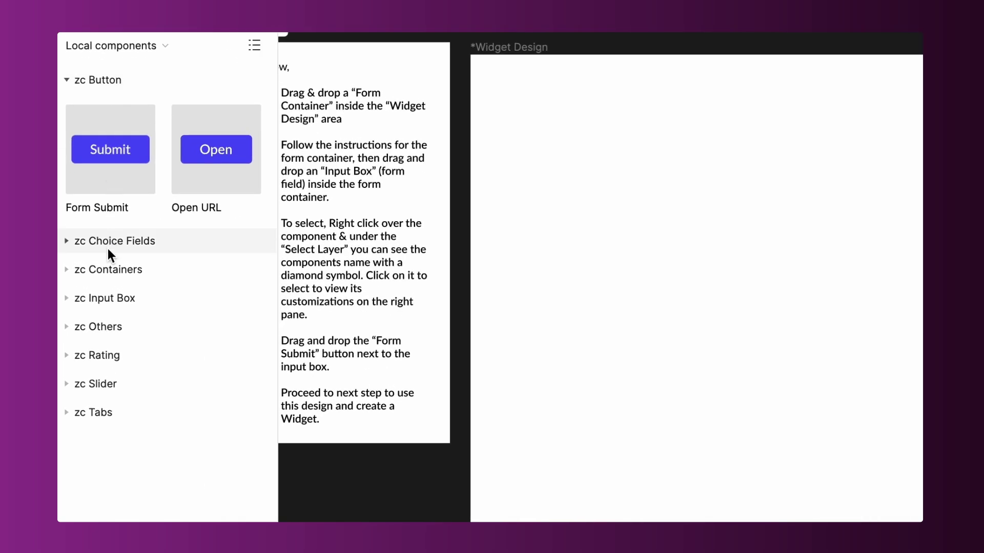
left_click(106, 242)
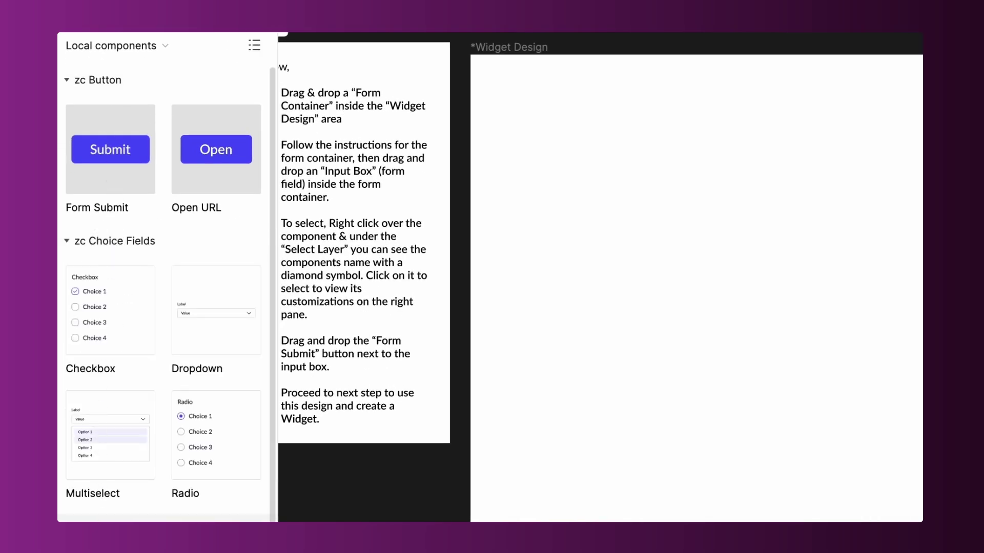
scroll(97, 508, "down", 4)
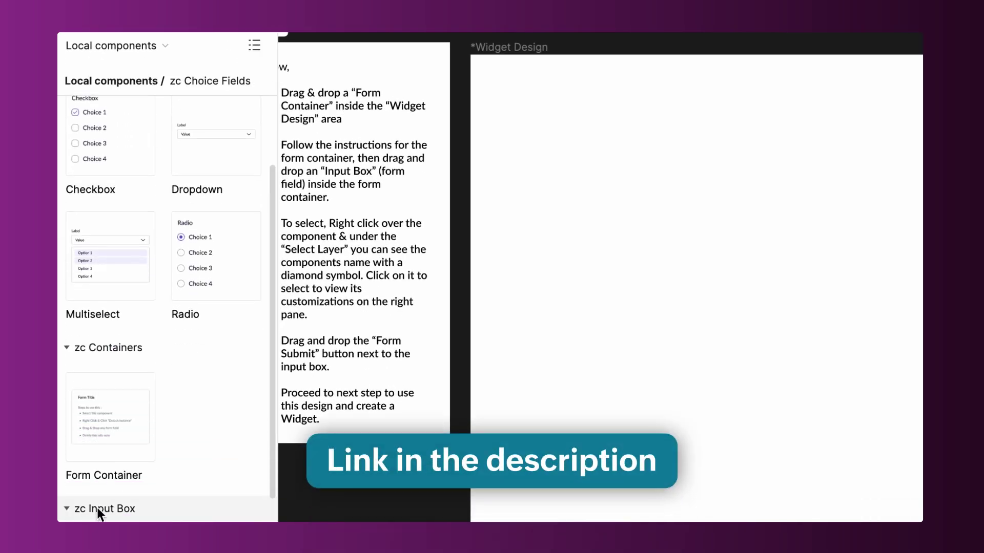
left_click(97, 508)
scroll(97, 508, "down", 2)
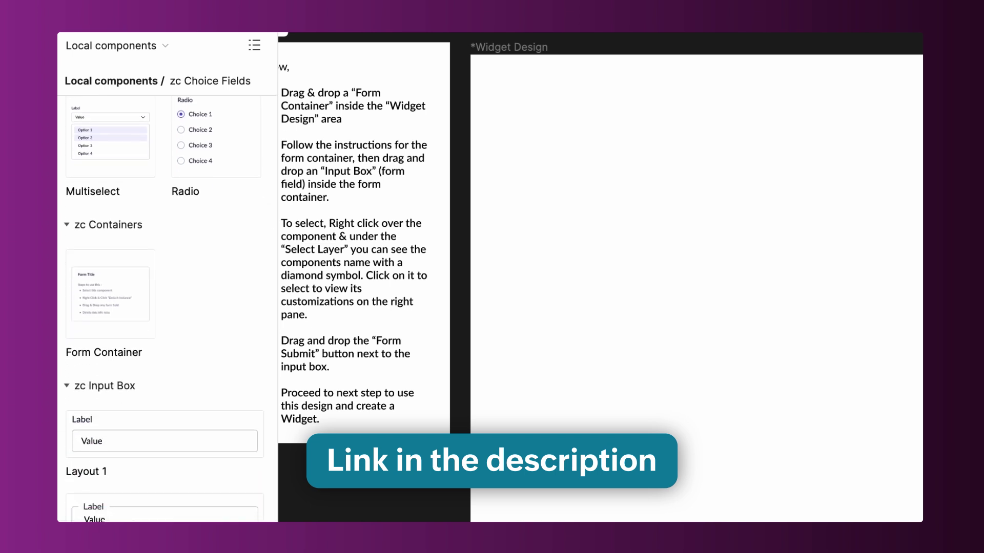
scroll(162, 490, "down", 5)
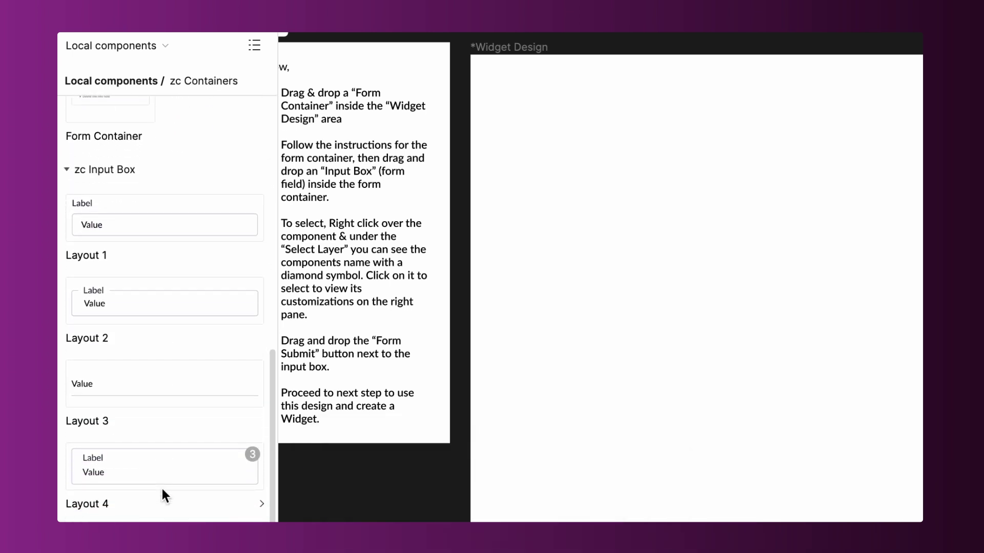
scroll(162, 489, "down", 3)
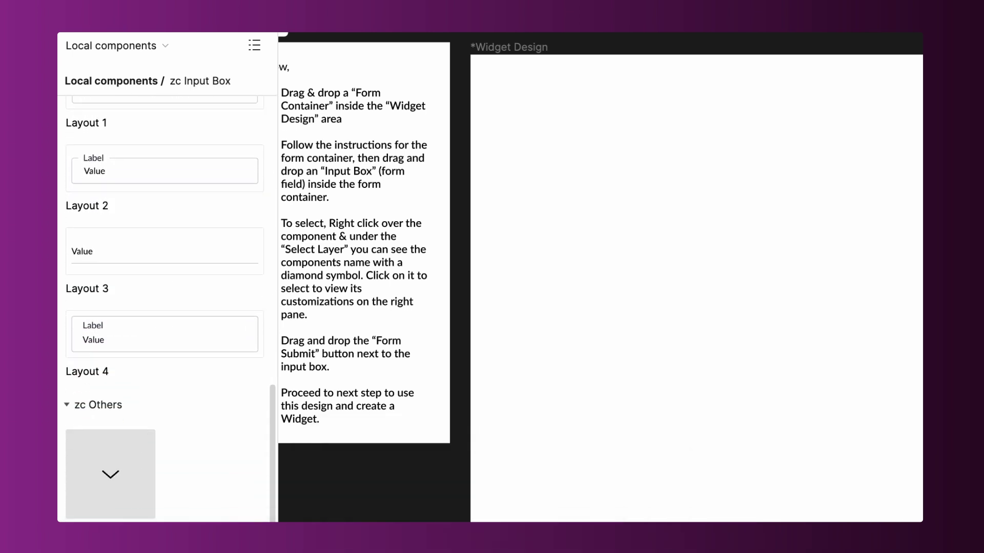
scroll(162, 489, "down", 3)
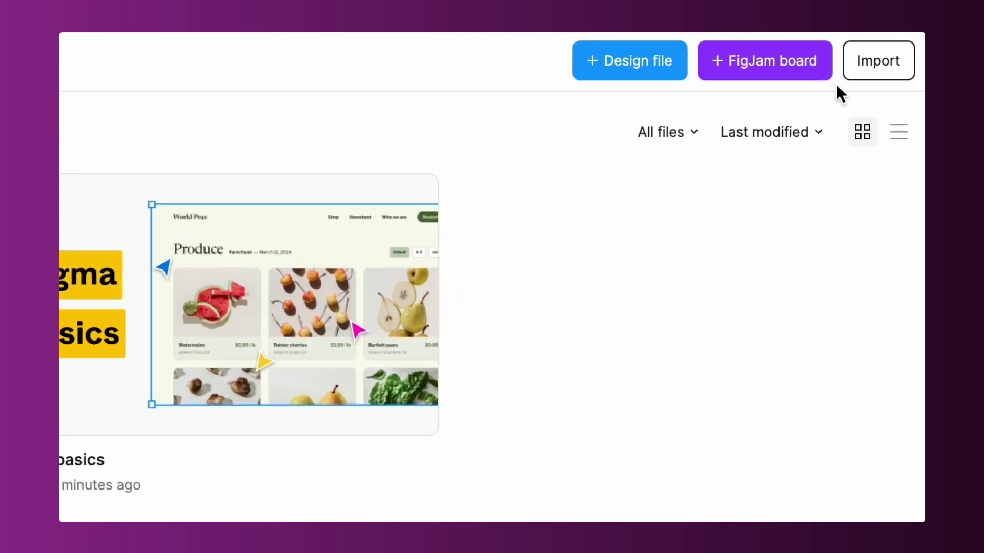
Import 'Zoho Creator - Widgets Kit (1).fig' from Downloads into Drafts
left_click(869, 61)
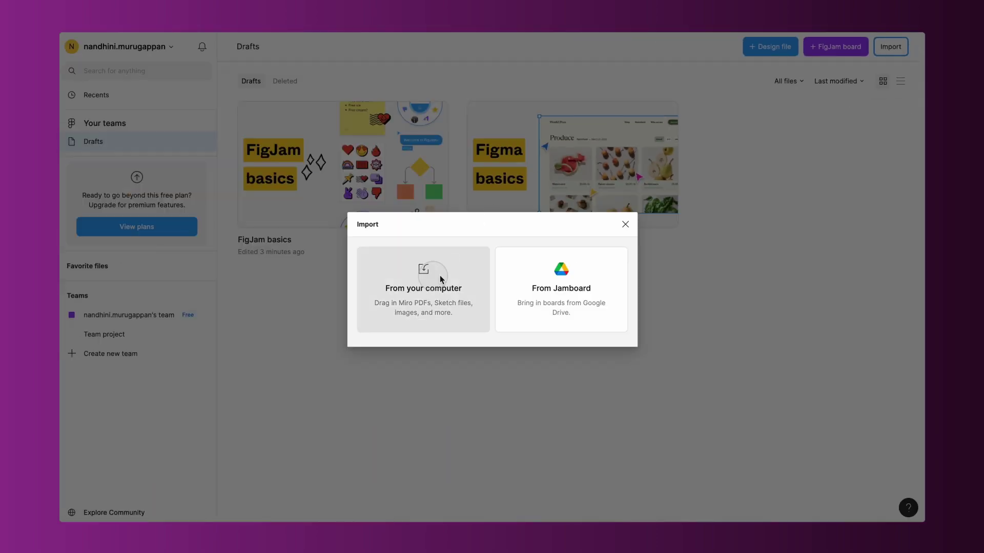
left_click(424, 269)
left_click(369, 228)
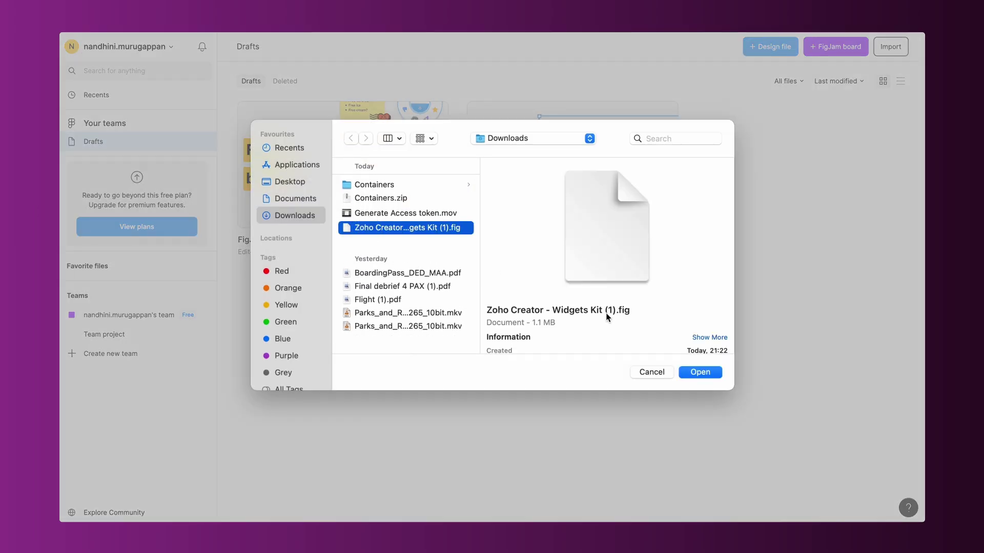
left_click(690, 376)
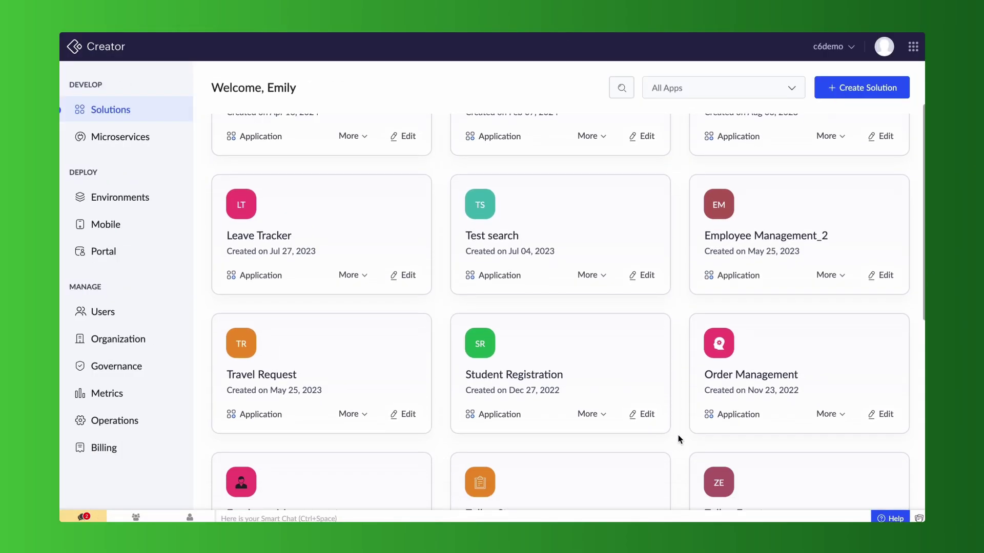
Open the Order Management app's RATINGS > Rating Form page
left_click(880, 414)
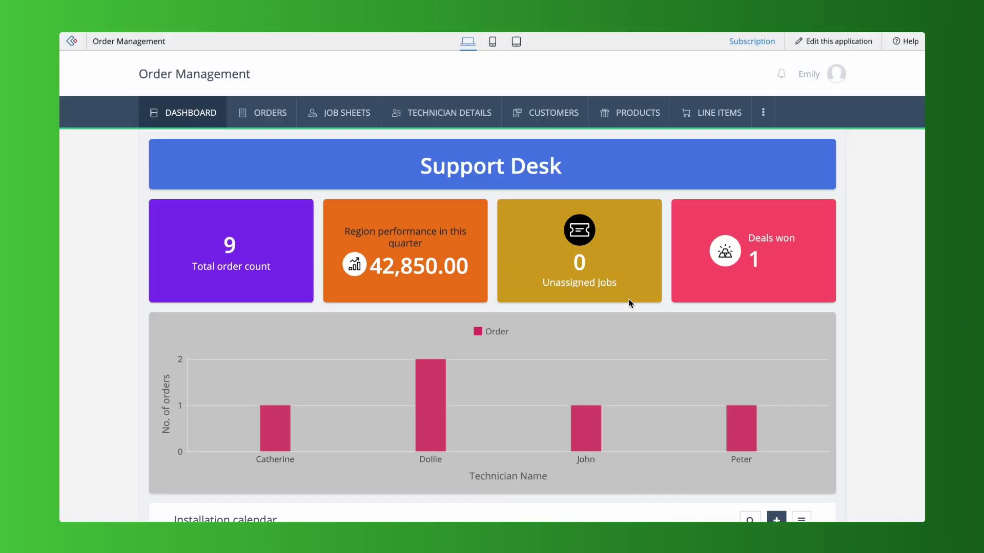
left_click(763, 113)
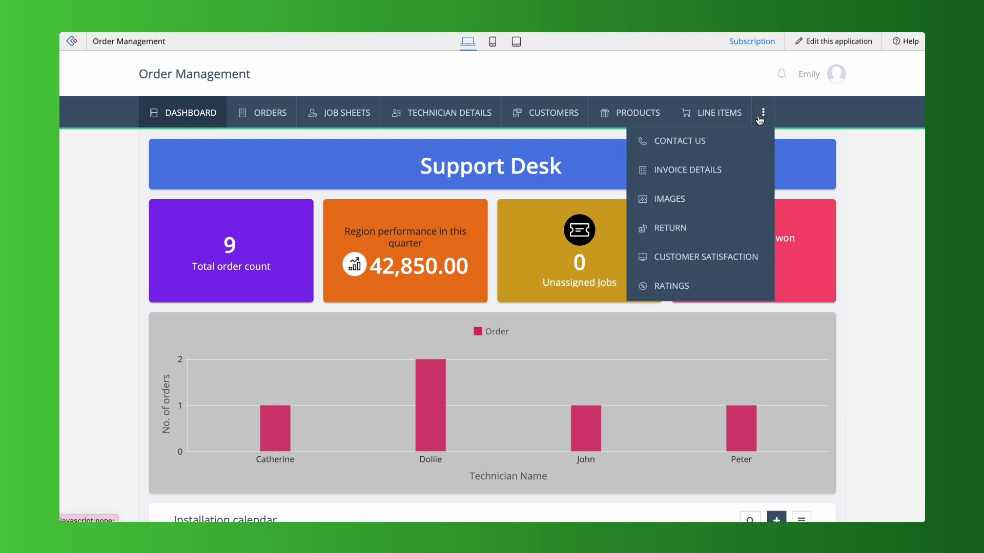
mouse_move(663, 286)
left_click(549, 285)
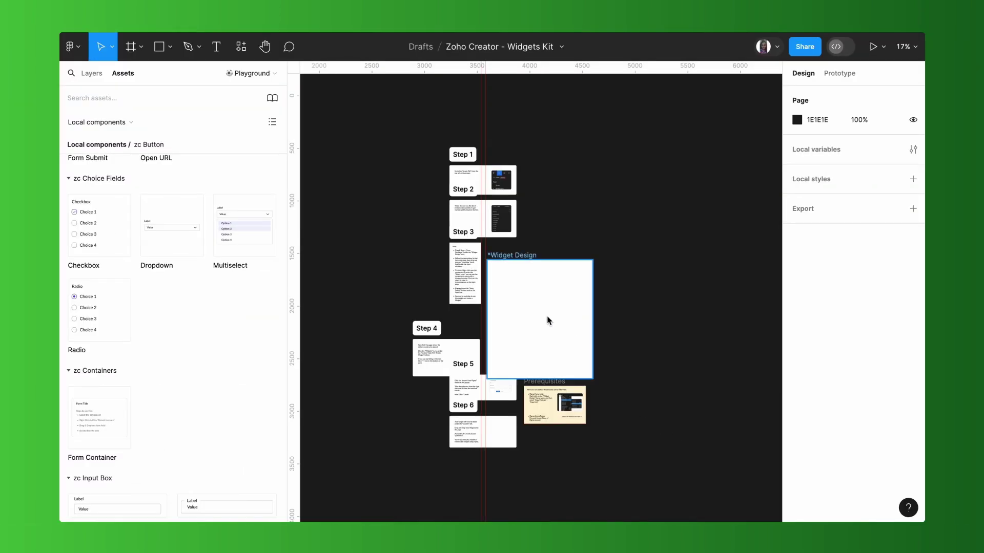
Place a Form Container in the Widget Design frame and detach it from its component
scroll(547, 321, "up", 10)
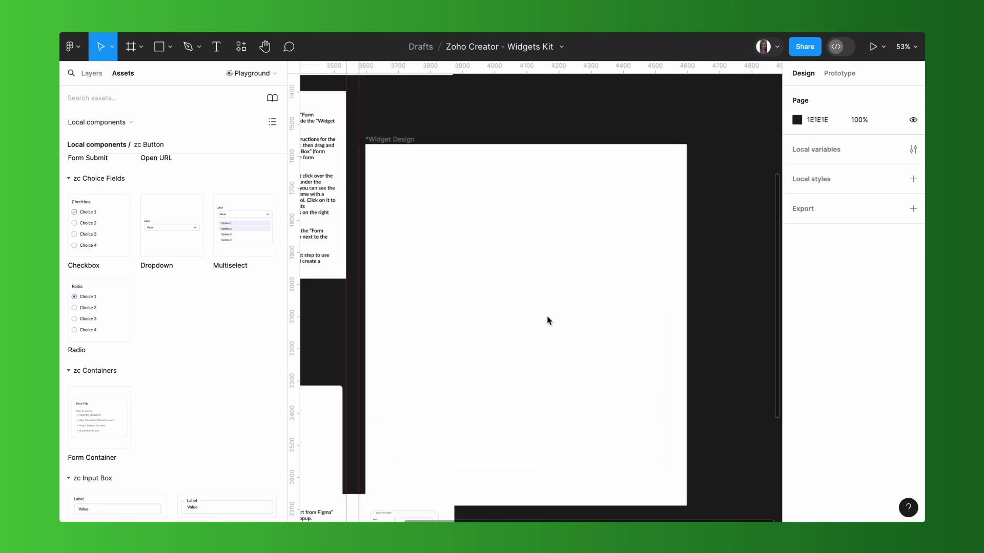
scroll(547, 321, "down", 2)
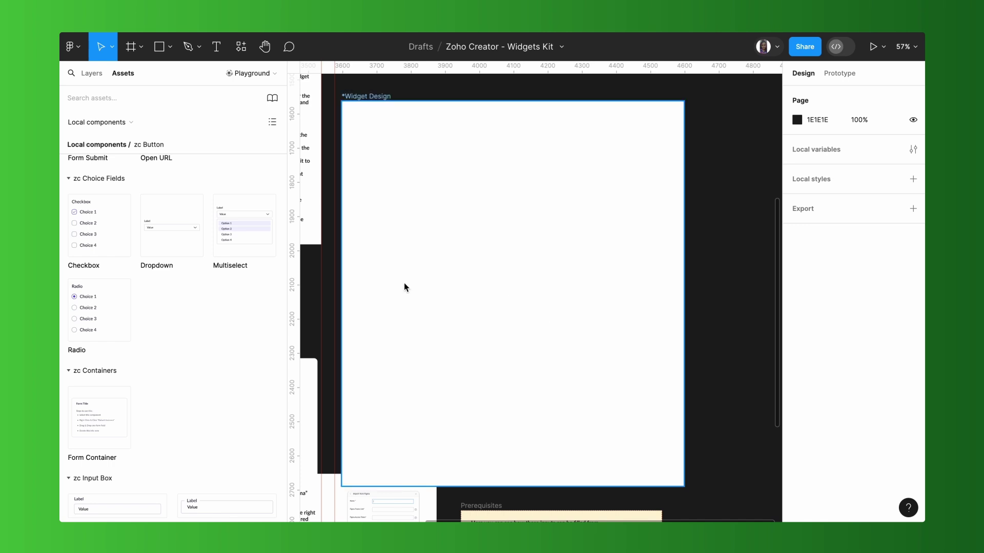
left_click_drag(94, 427, 405, 185)
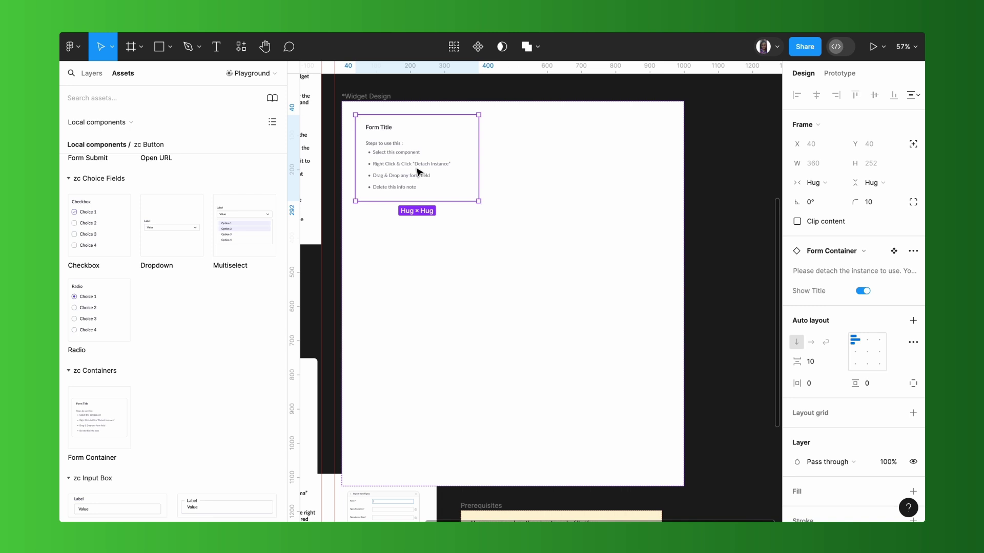
right_click(419, 171)
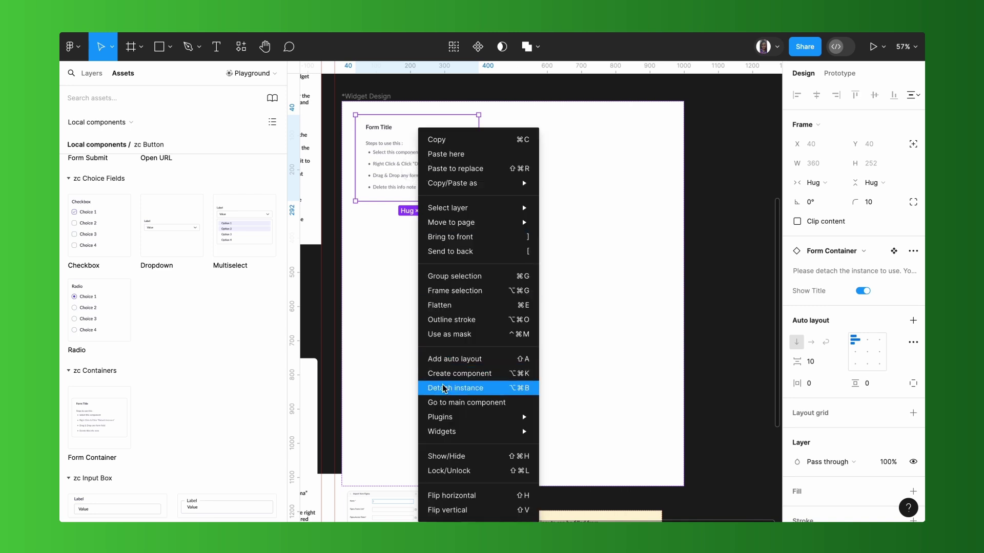
left_click(444, 388)
Remove the instruction steps, retitle the form 'Leave Your Review here!' and enlarge it to 547×760
left_click(543, 376)
left_click(398, 180)
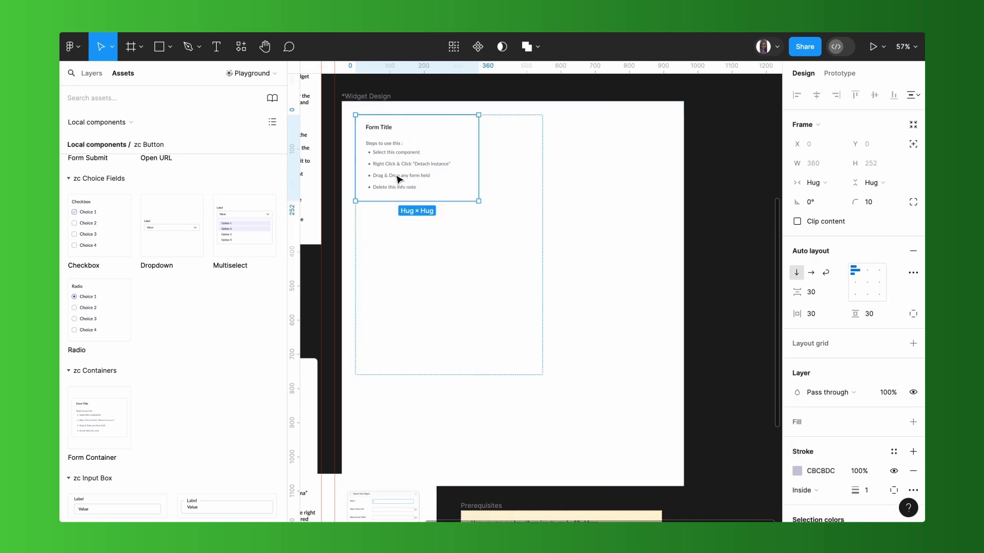
key("Delete")
left_click(380, 144)
double_click(377, 132)
type("Le")
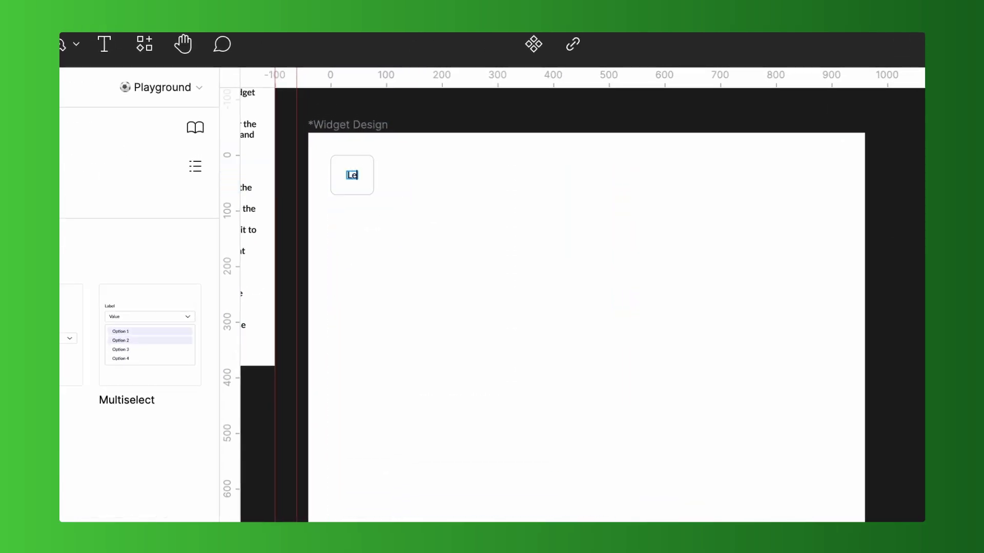
type("ave Your Revi")
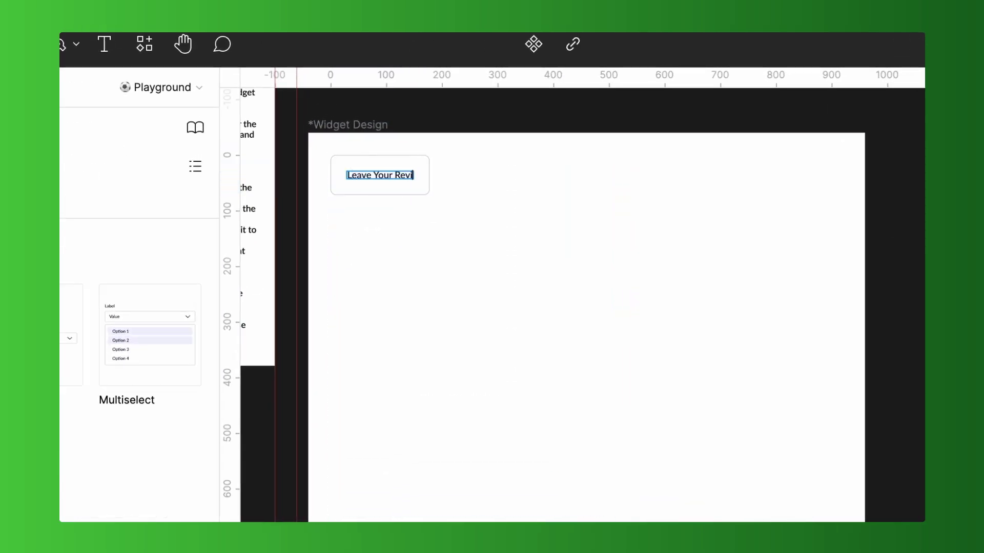
type("ew here!")
key("Escape")
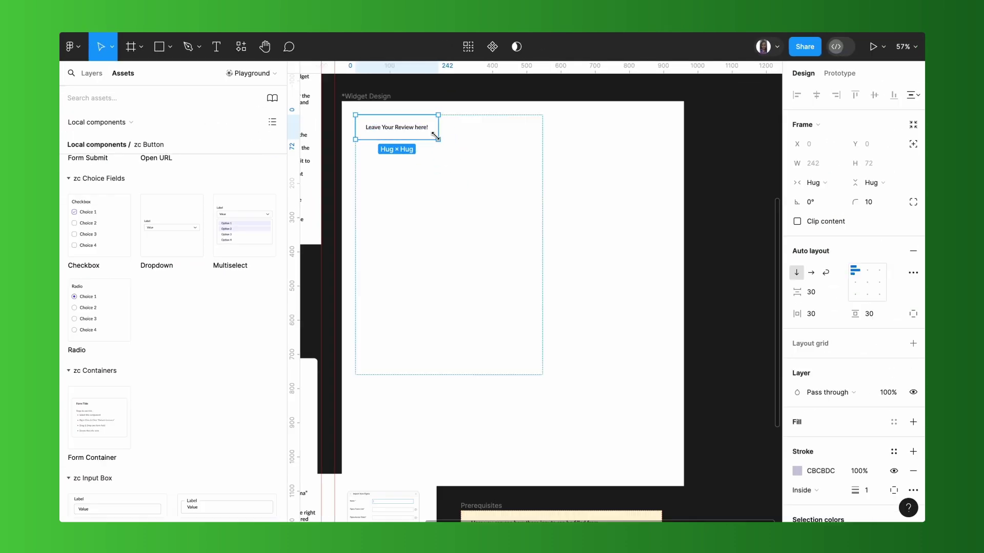
left_click_drag(463, 195, 576, 446)
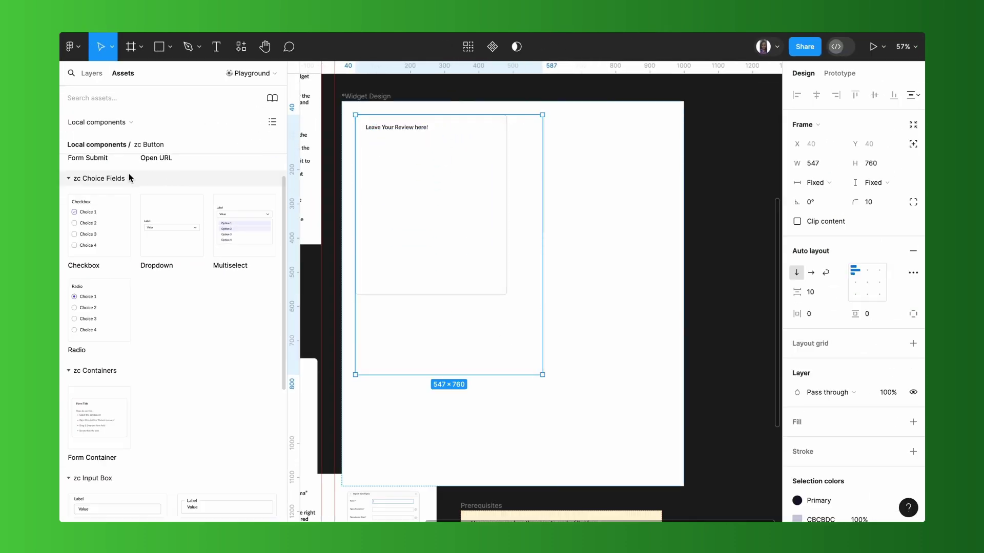
Add a detached Simple Tab under the review title and resize the form to 487×709
left_click(82, 101)
type("Tab")
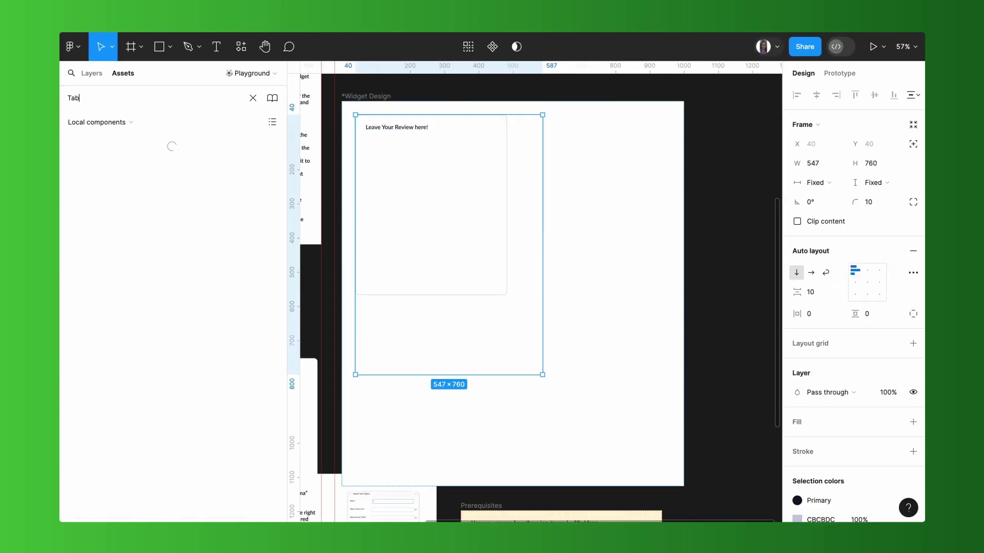
left_click(88, 169)
left_click_drag(88, 169, 391, 176)
right_click(398, 214)
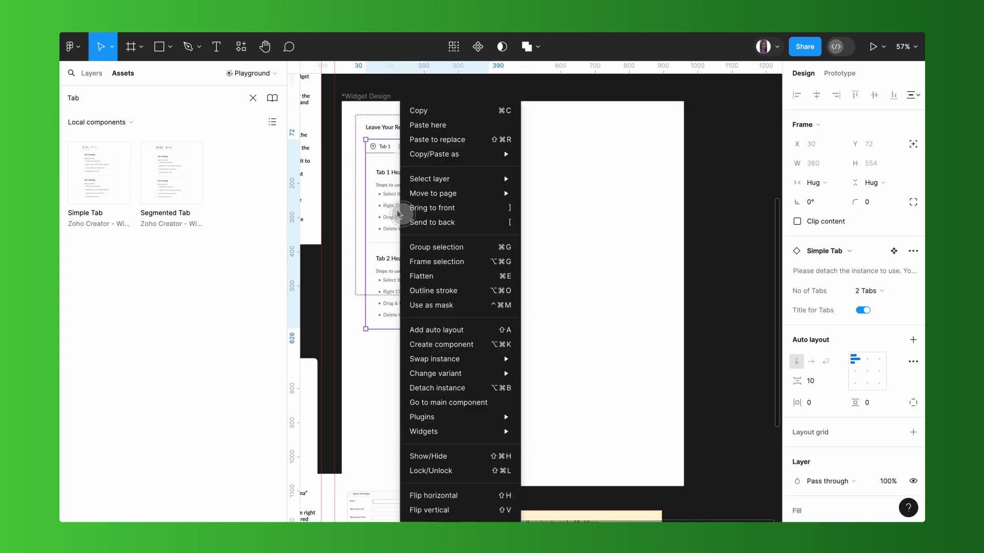
left_click(425, 387)
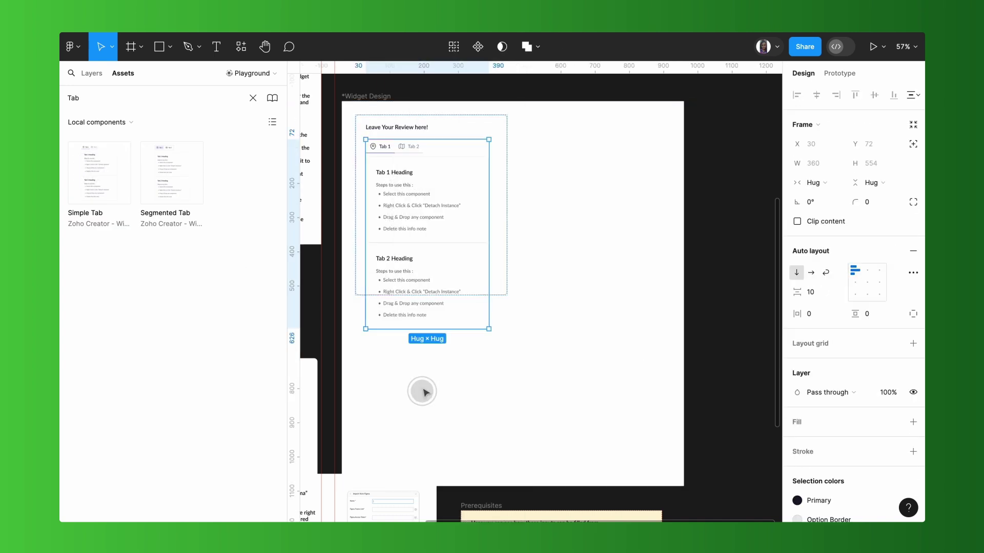
left_click(506, 293)
left_click_drag(507, 295, 522, 357)
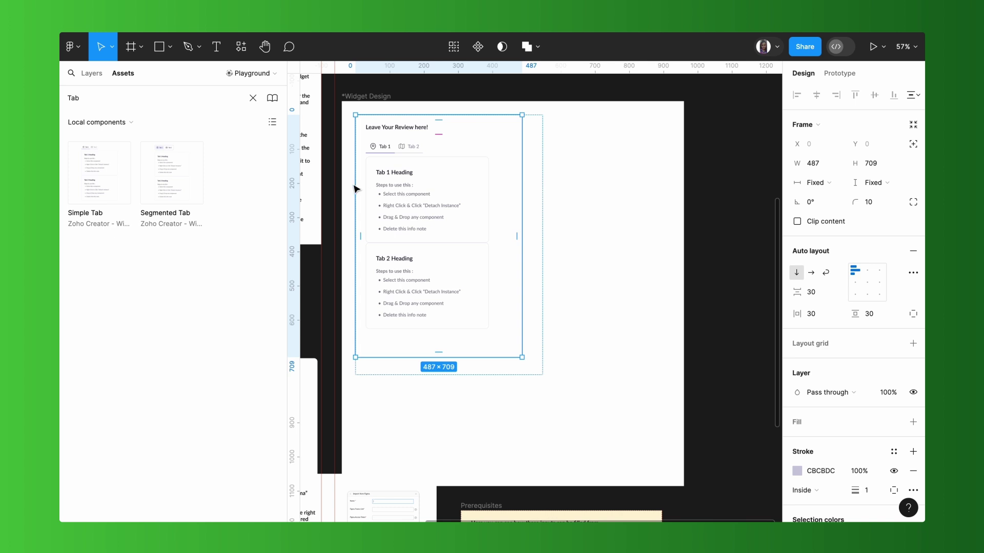
Add a Layout 3 input to the form and label it Name
double_click(76, 99)
type("input")
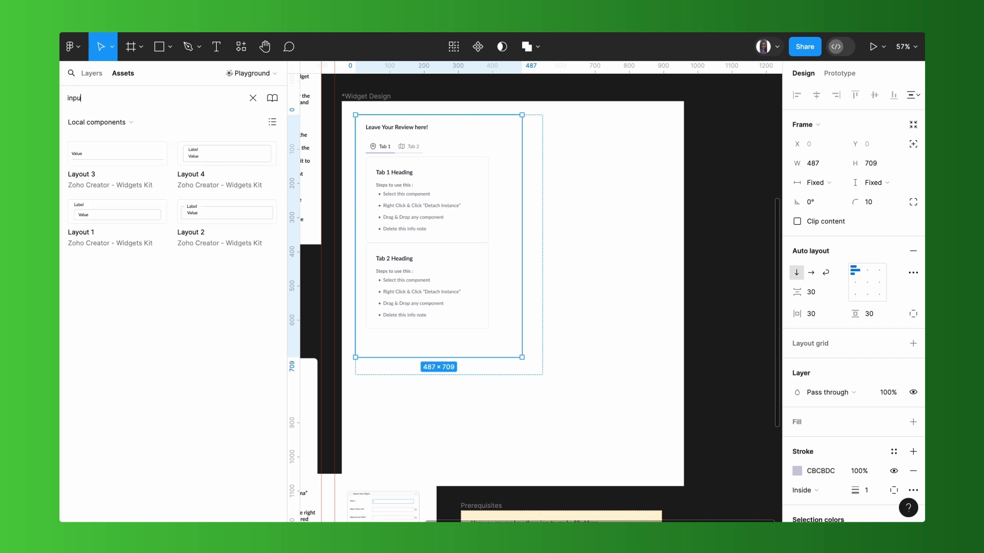
left_click(84, 146)
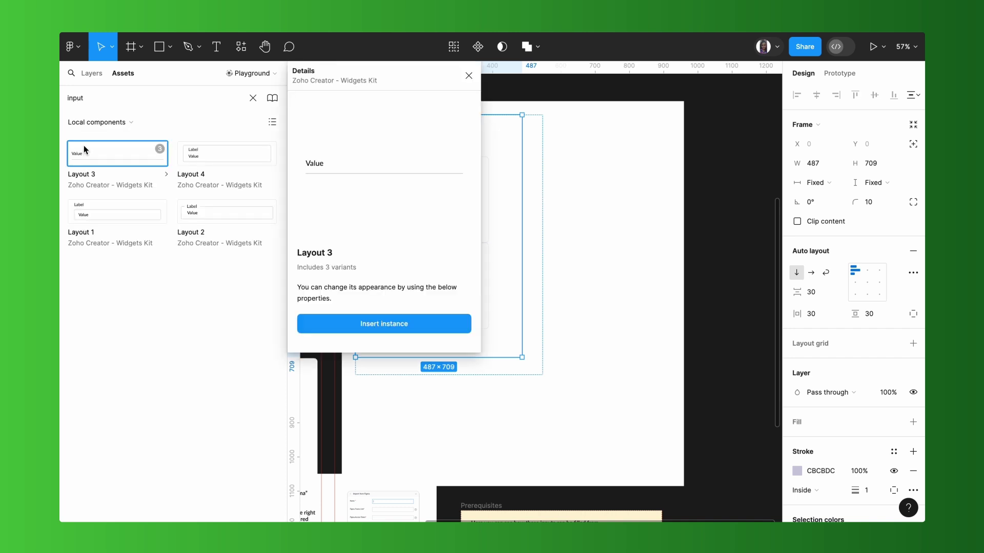
left_click_drag(84, 146, 387, 146)
double_click(372, 146)
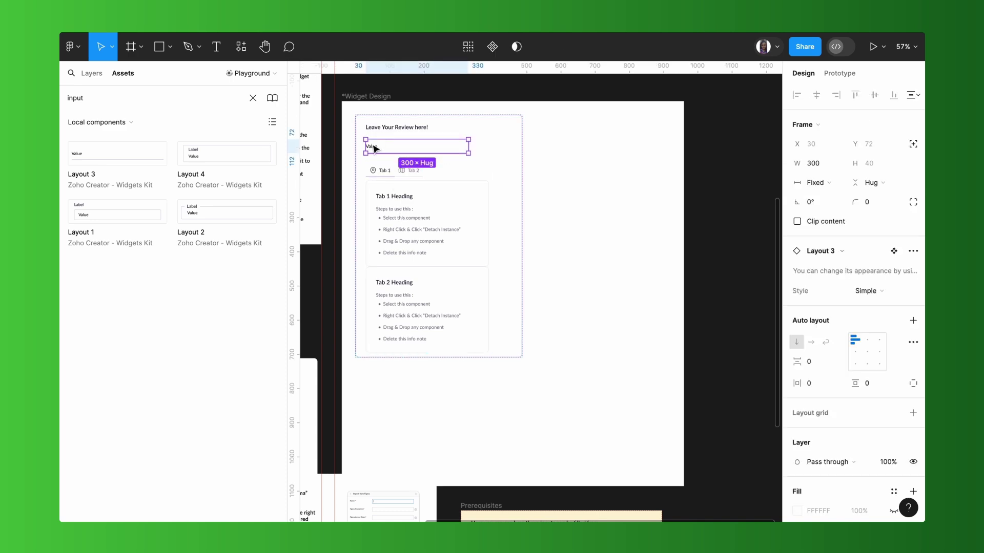
type("Name")
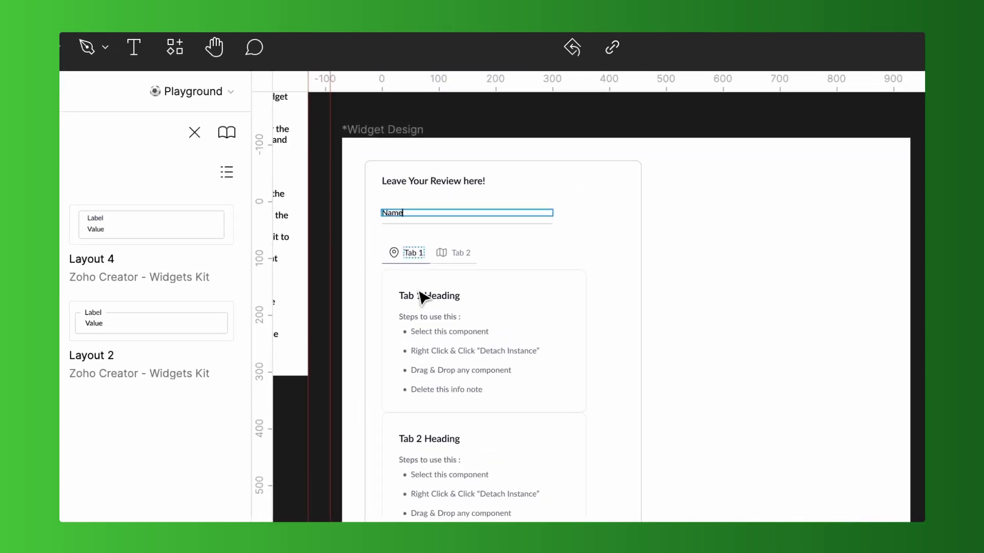
left_click(507, 287)
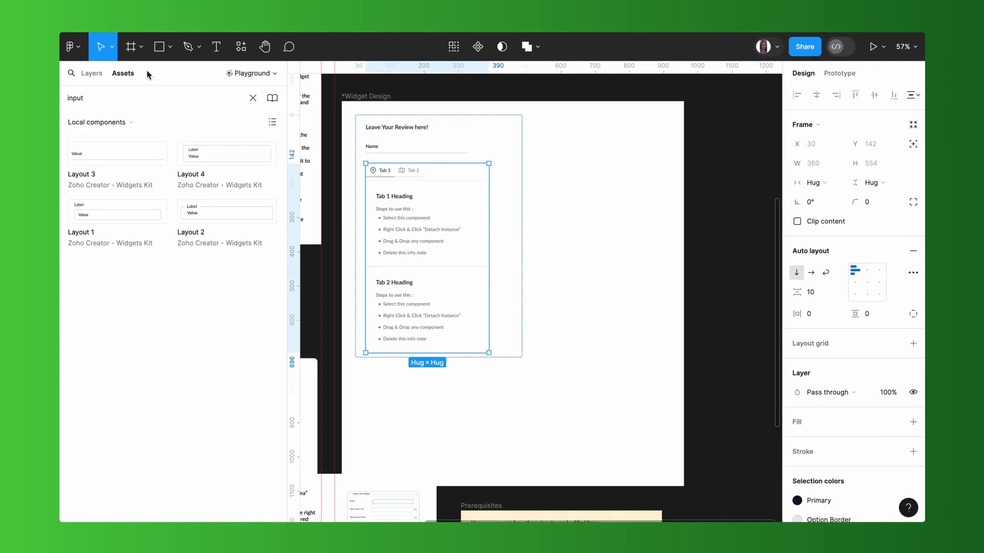
Add a Star Rating component into Tab 1
double_click(77, 98)
type("sta")
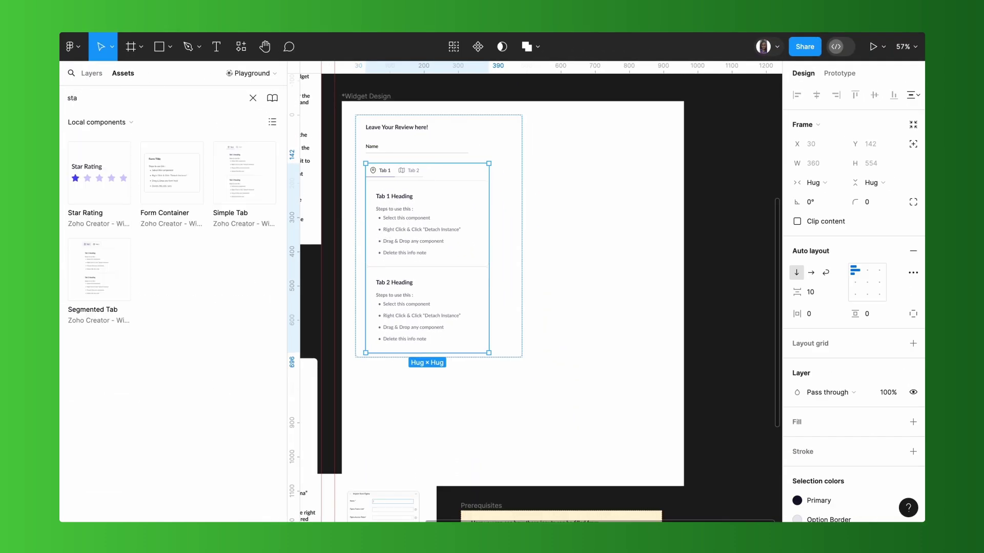
left_click_drag(91, 176, 400, 223)
Add a 1–10 Number Rating at the top of Tab 2 and delete its info note
double_click(73, 98)
type("nume")
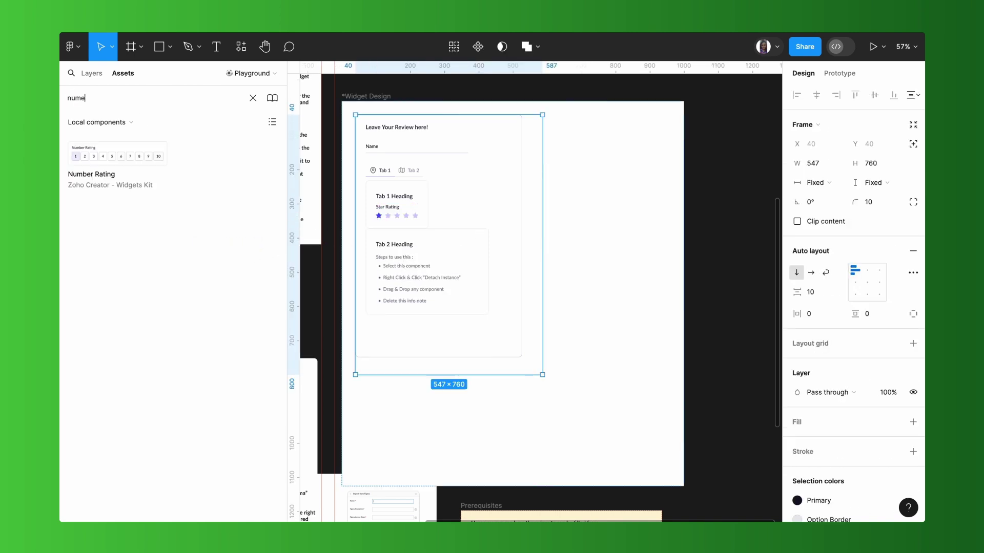
key("BackSpace")
left_click_drag(96, 161, 400, 271)
left_click(404, 316)
key("Delete")
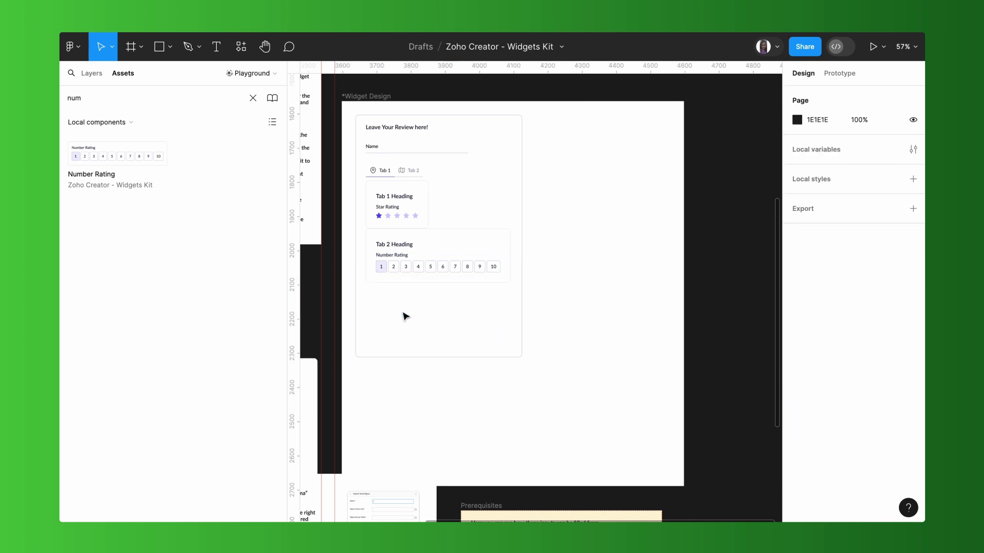
left_click(399, 310)
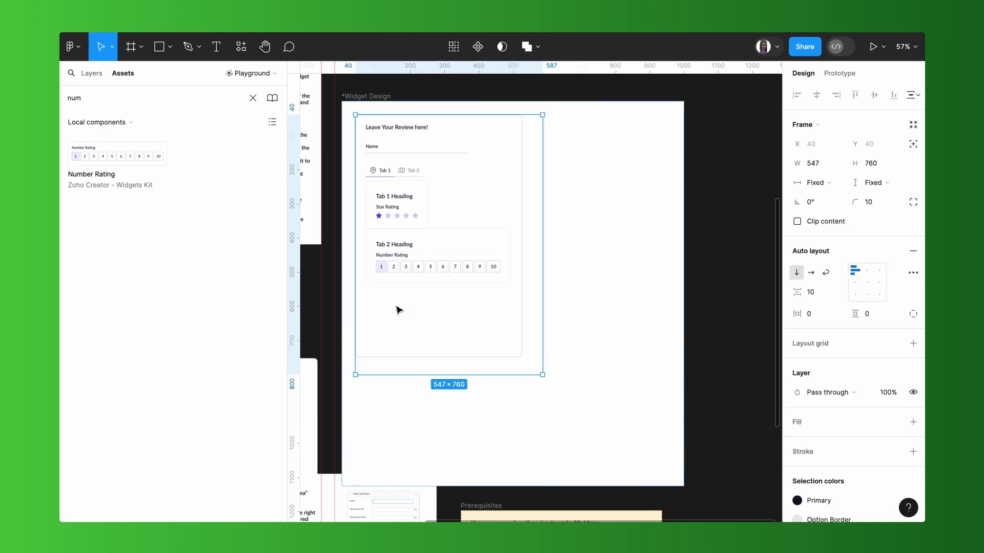
double_click(78, 102)
Add a Form Submit button below the tabs, then select the Name input in Layers
type("subm")
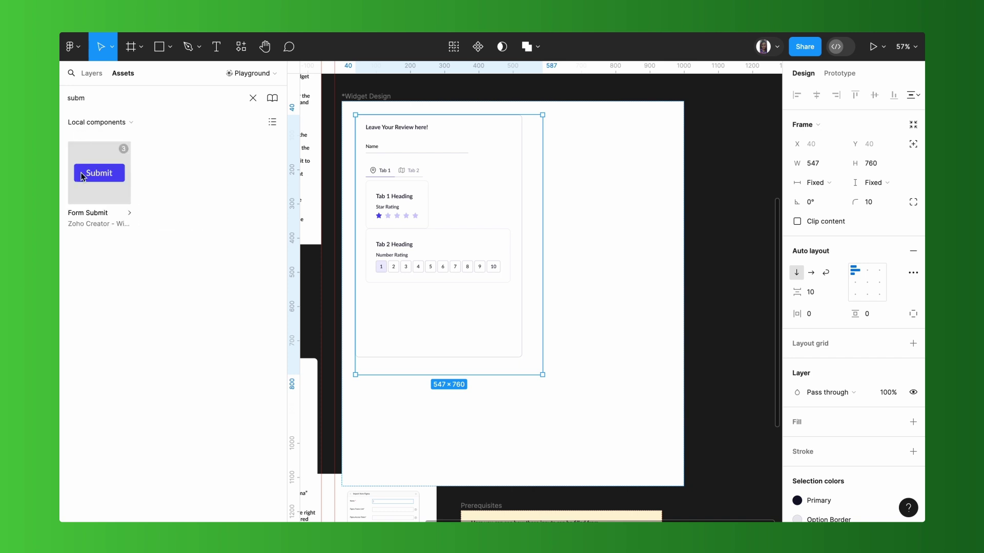
left_click_drag(88, 199, 383, 329)
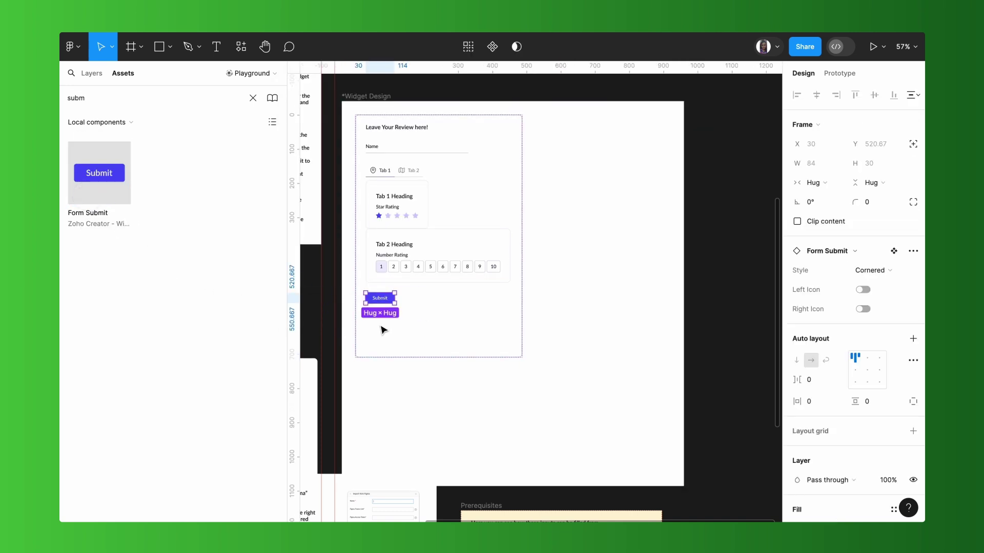
left_click(408, 314)
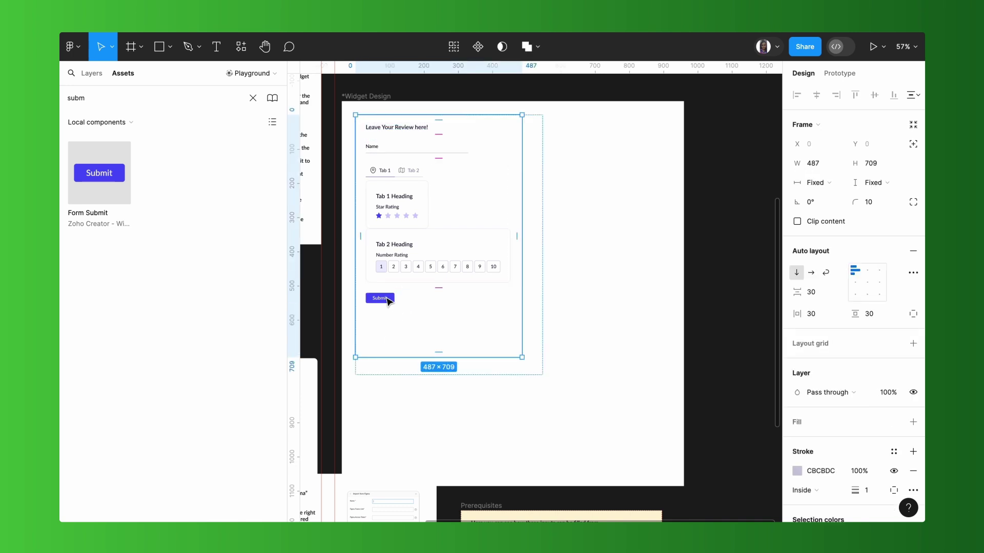
key("Escape")
left_click(245, 73)
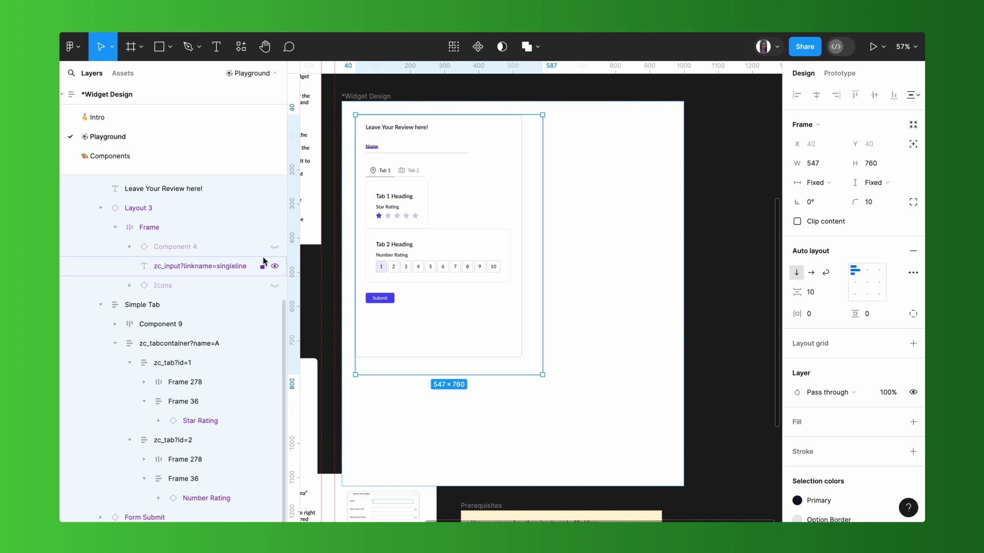
left_click(241, 270)
Set the input's link name to Name and the star rating container's to Star_Rating
double_click(238, 267)
double_click(238, 267)
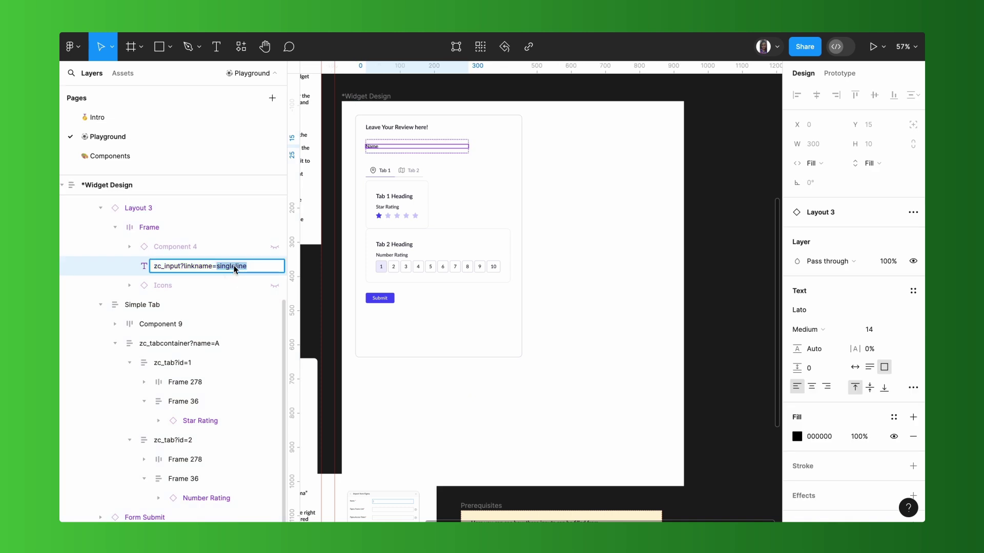
type("Nam")
key("Return")
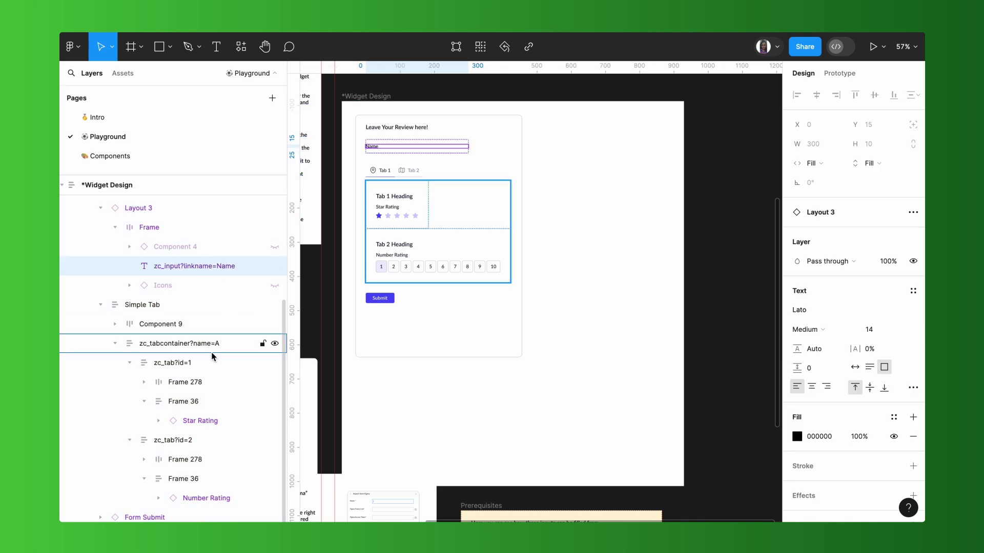
left_click(446, 208)
double_click(405, 220)
double_click(405, 221)
double_click(405, 220)
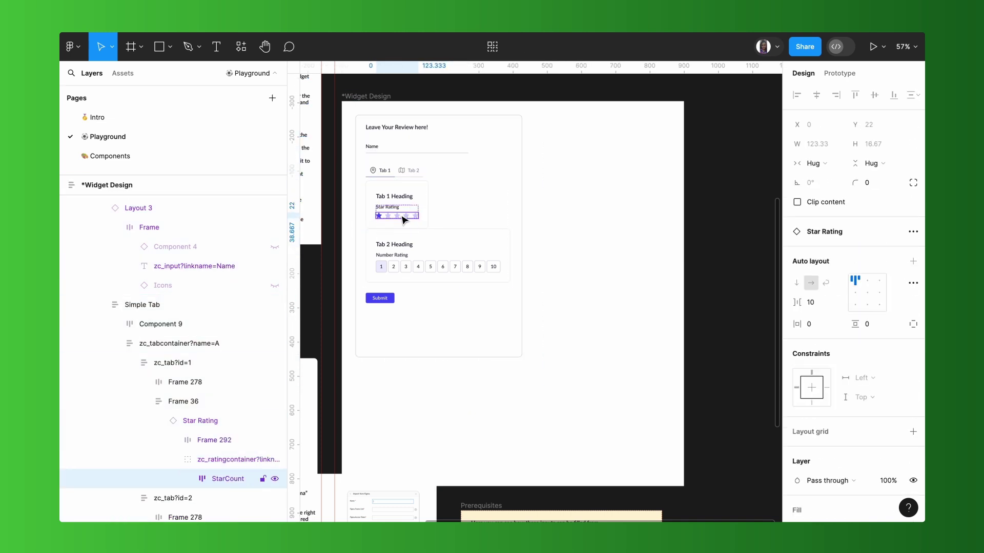
double_click(224, 460)
key("Return")
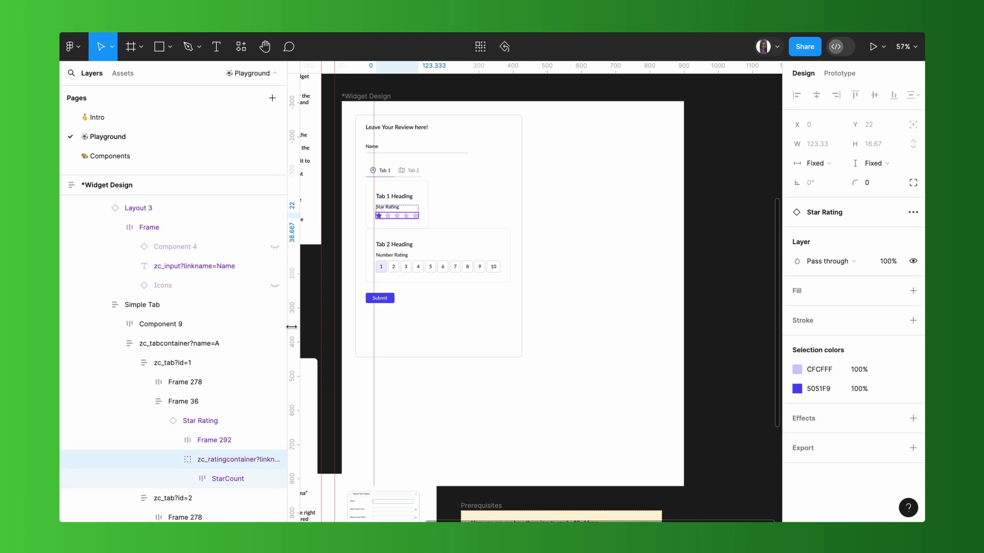
Rename the Number Rating's number row layer to linkname=Number_Rating
left_click_drag(288, 328, 342, 330)
scroll(302, 494, "down", 2)
left_click(446, 272)
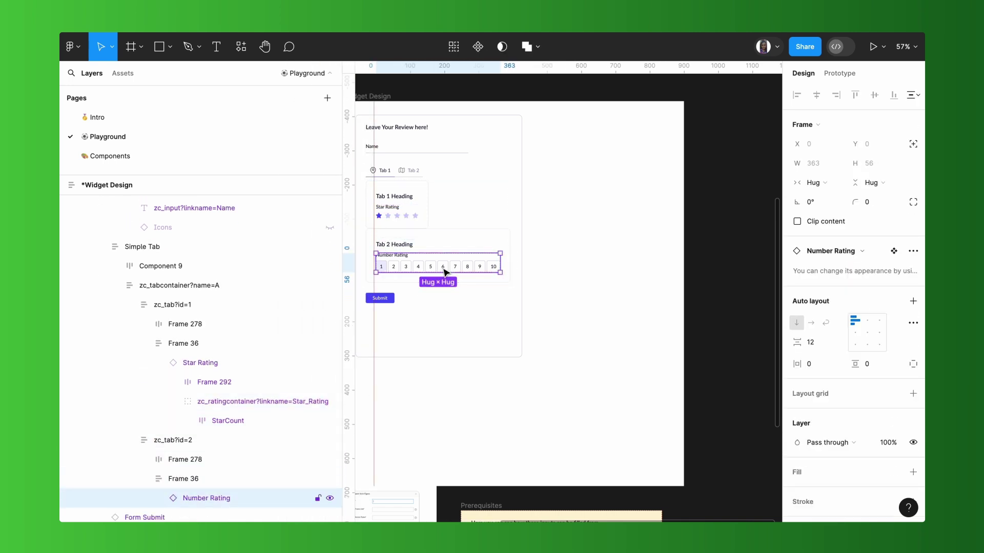
double_click(446, 273)
double_click(302, 498)
key("End")
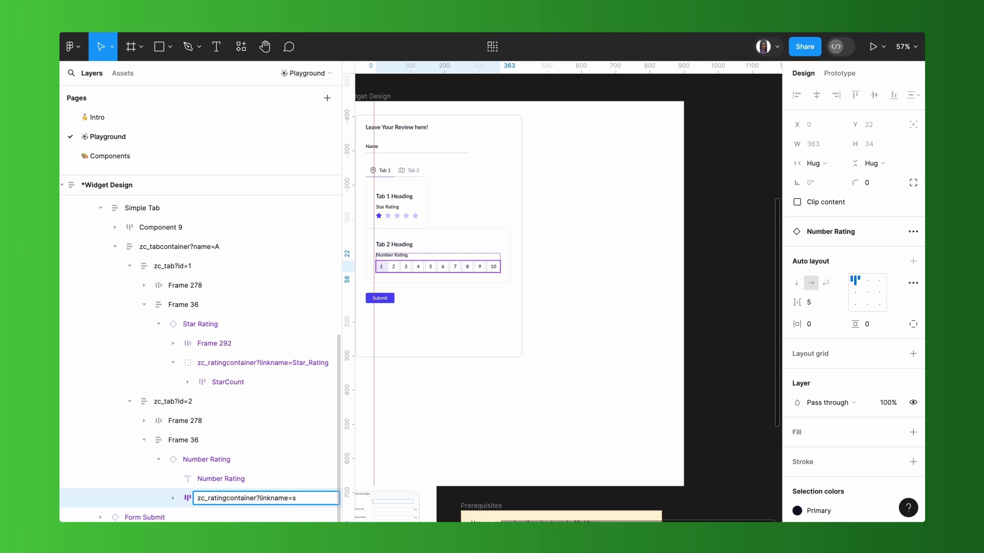
key("BackSpace")
type("Num")
type("ting")
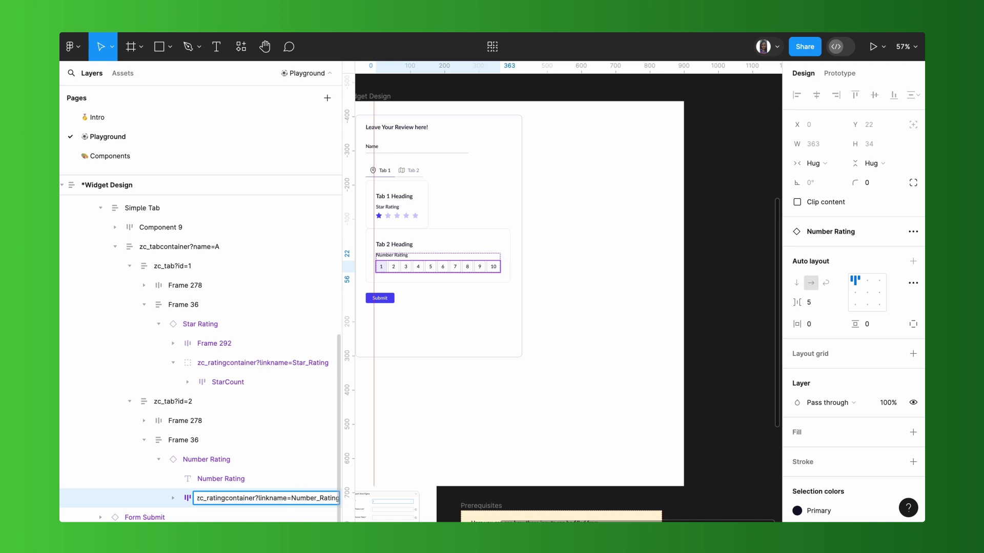
key("Return")
Change the form container's form link name from New_Form to Rating_Form
scroll(231, 359, "up", 10)
double_click(237, 355)
double_click(226, 354)
type("Rating_Form")
key("Return")
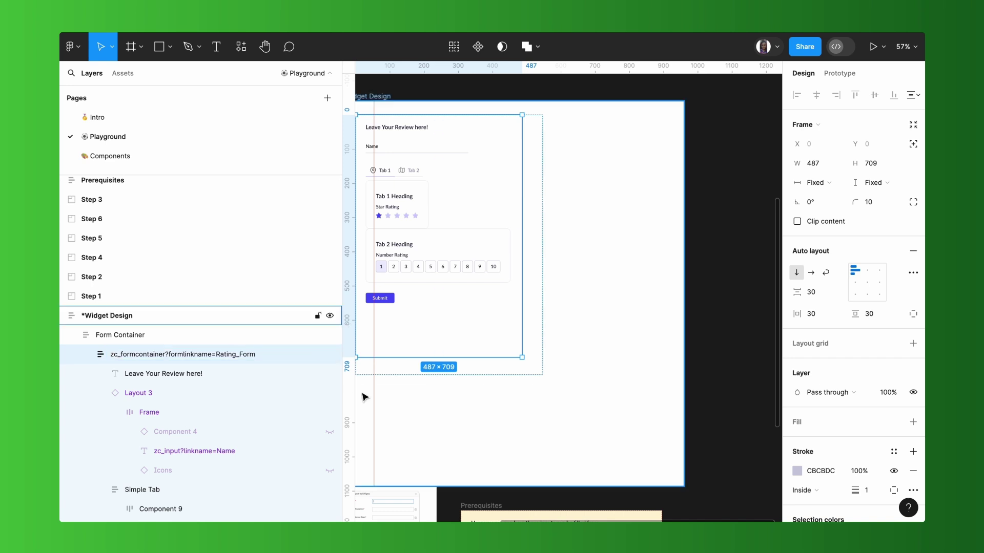
scroll(274, 439, "down", 5)
key("shift+Return")
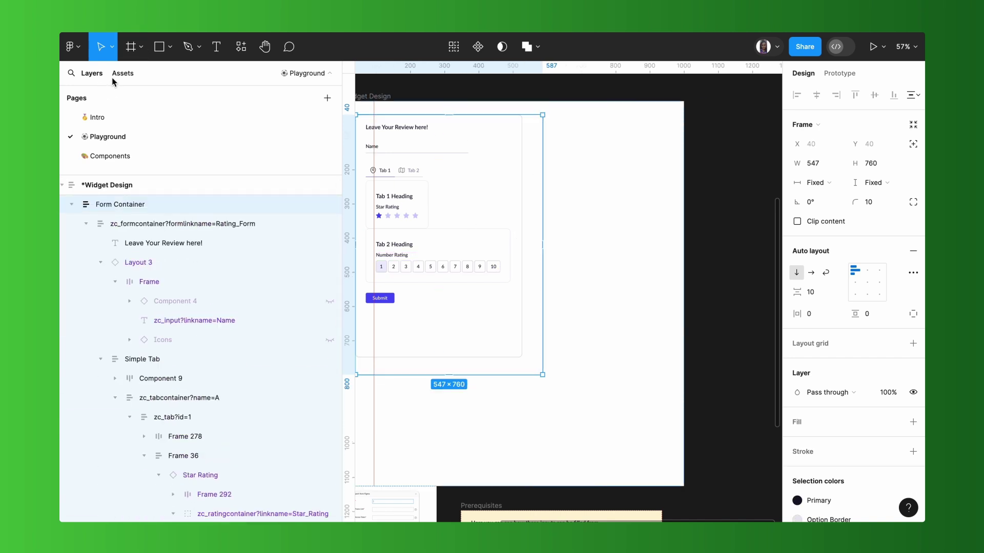
left_click(121, 73)
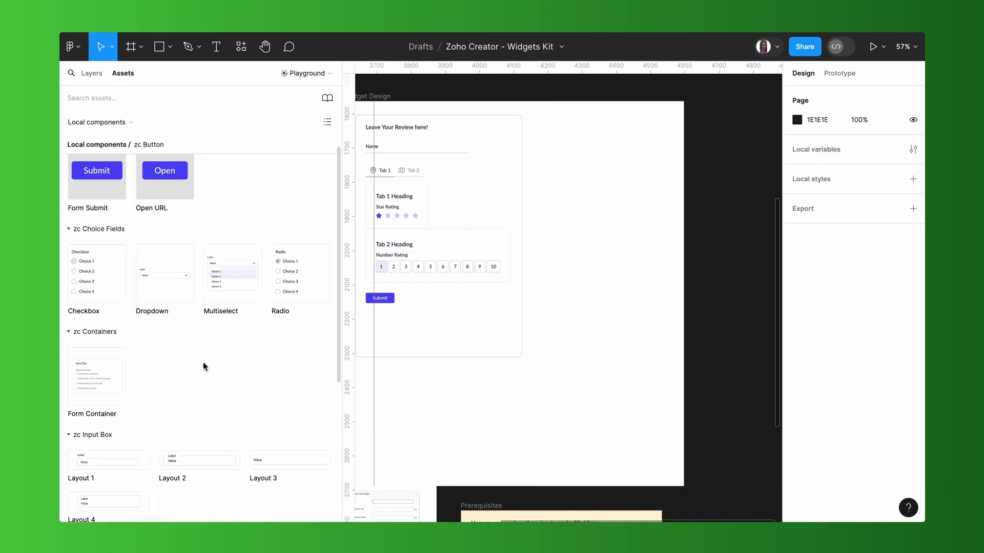
Try a Simple Slider, delete it, and place a four-choice Checkbox field below the form
scroll(203, 365, "down", 4)
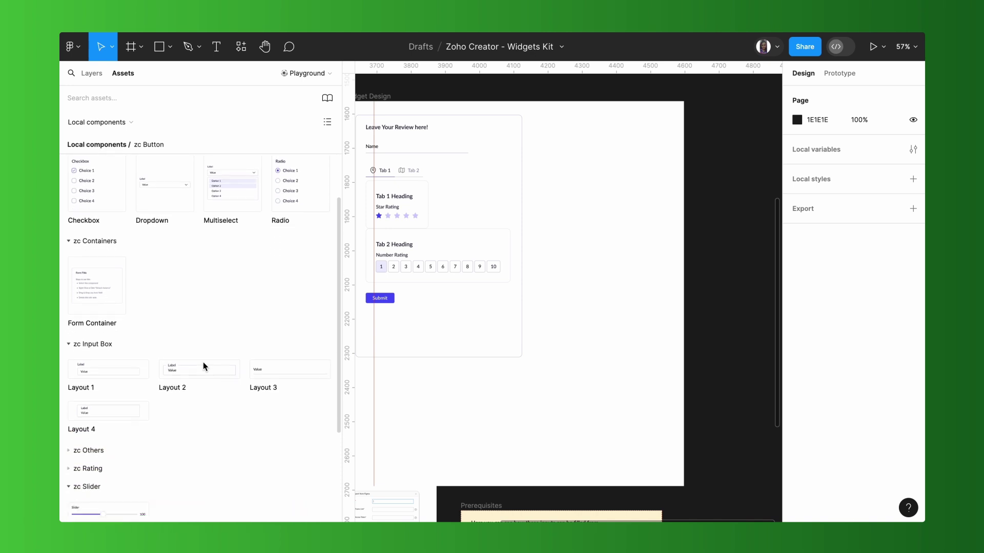
scroll(203, 366, "down", 1)
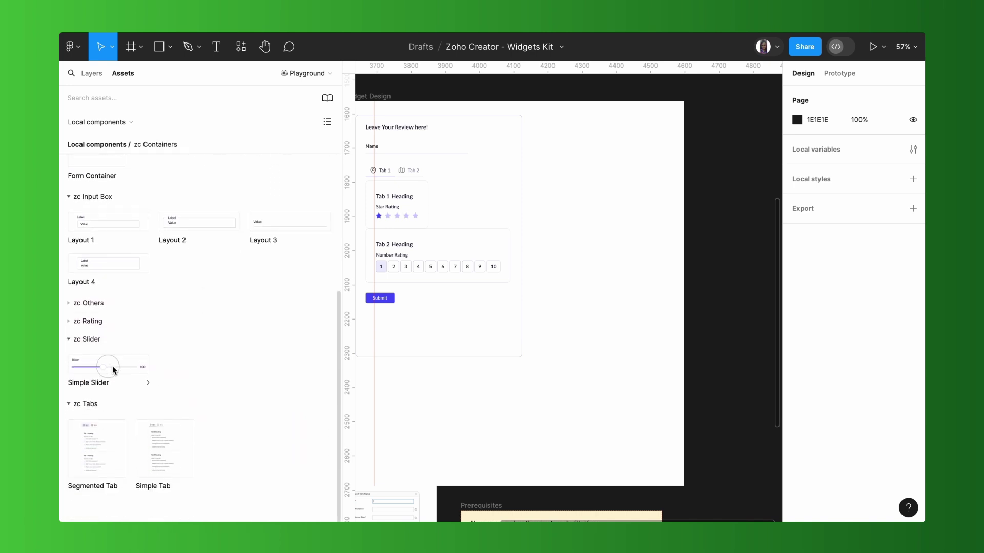
left_click_drag(112, 366, 564, 402)
scroll(563, 403, "up", 5)
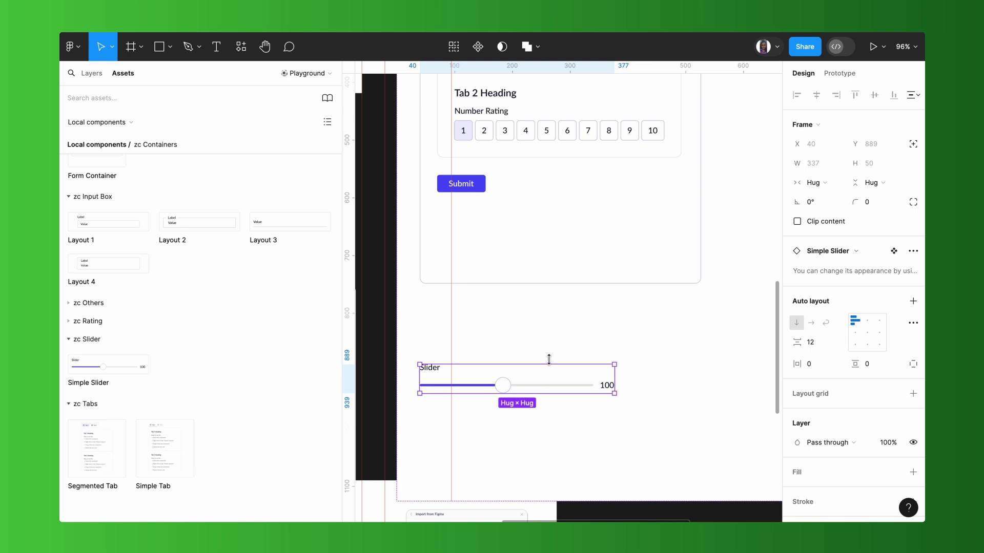
left_click_drag(450, 321, 404, 324)
left_click(616, 433)
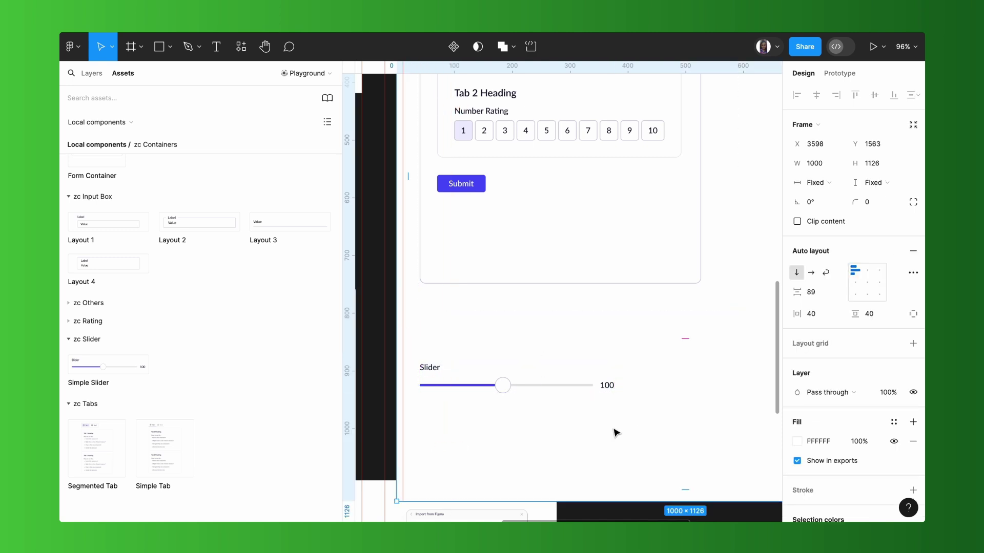
left_click(503, 385)
key("Delete")
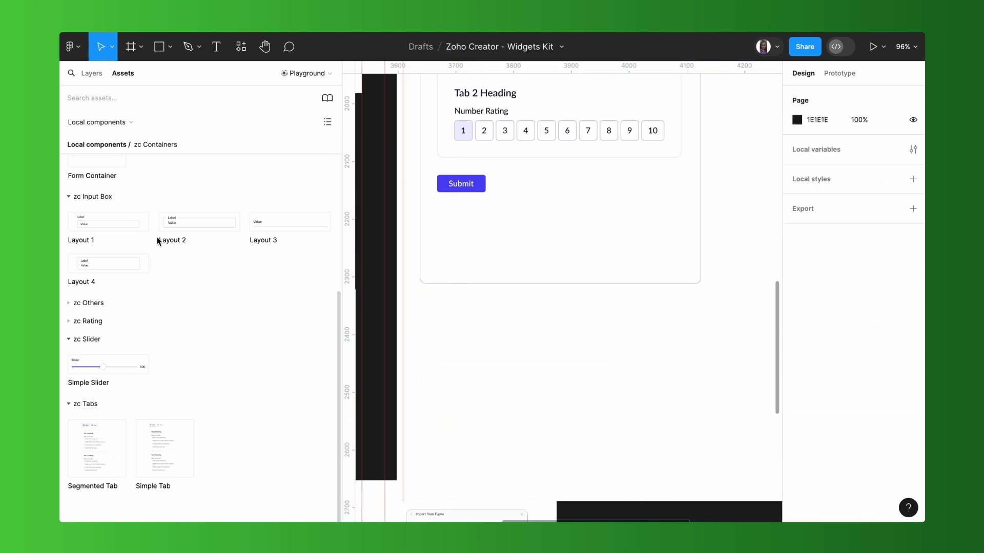
scroll(158, 261, "up", 5)
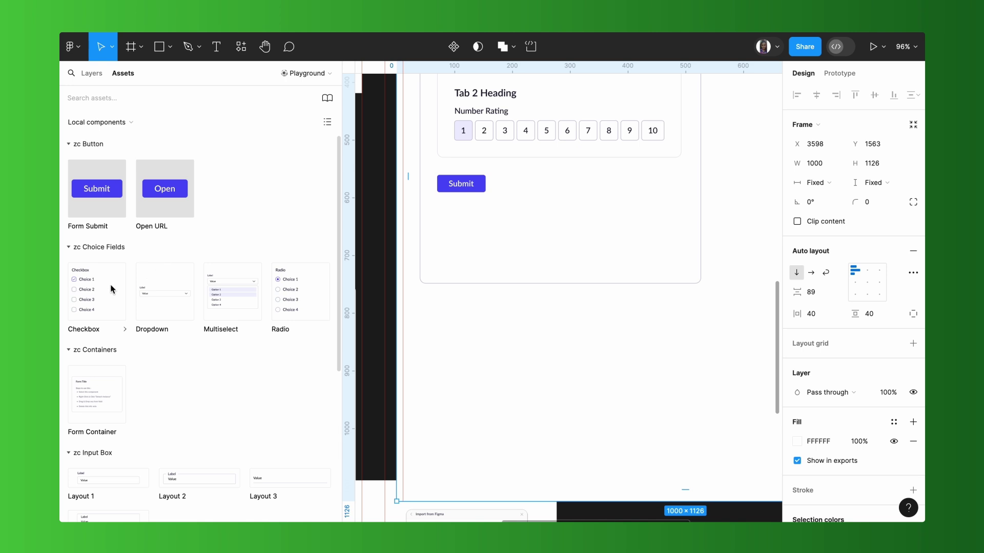
left_click_drag(110, 289, 500, 339)
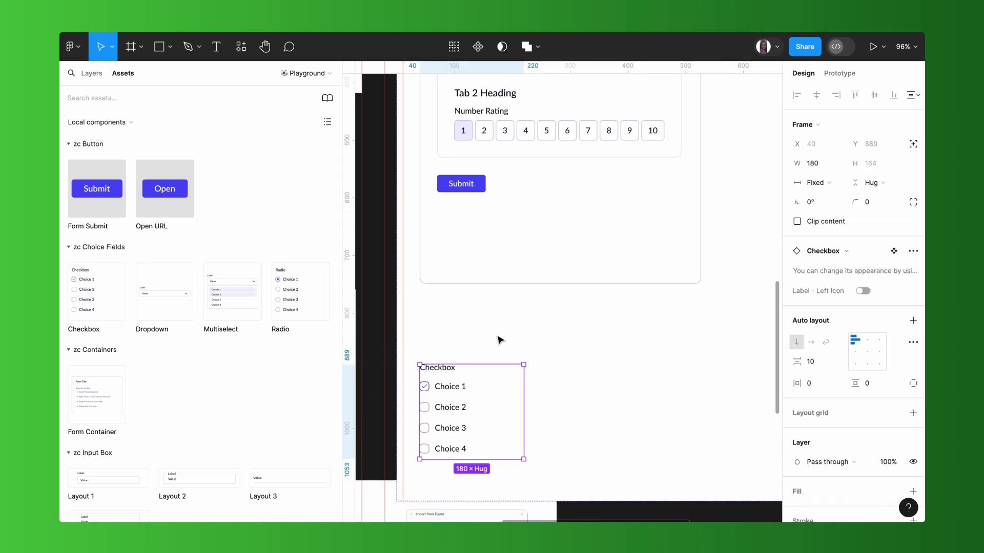
scroll(495, 422, "down", 2)
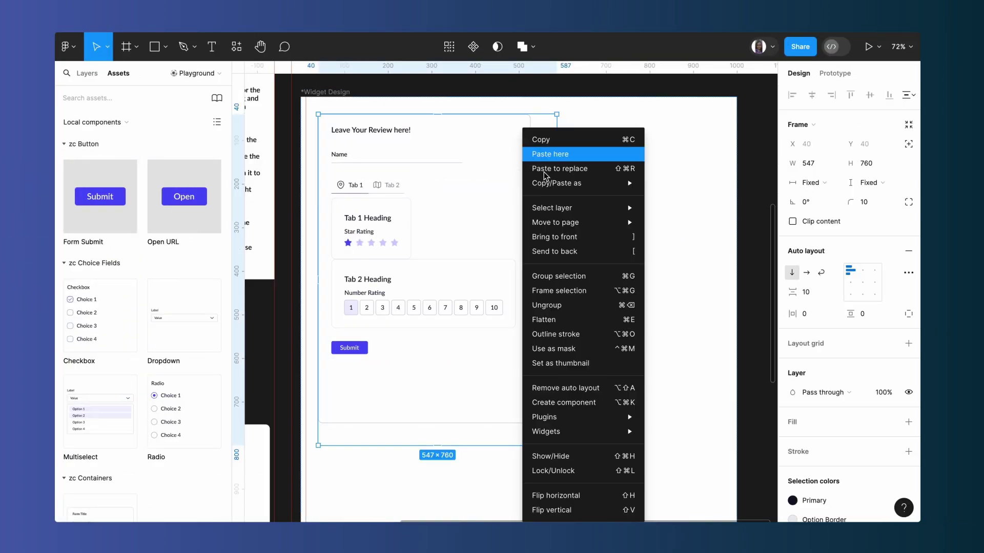
Copy a link to the review form frame and return to the file browser
mouse_move(569, 185)
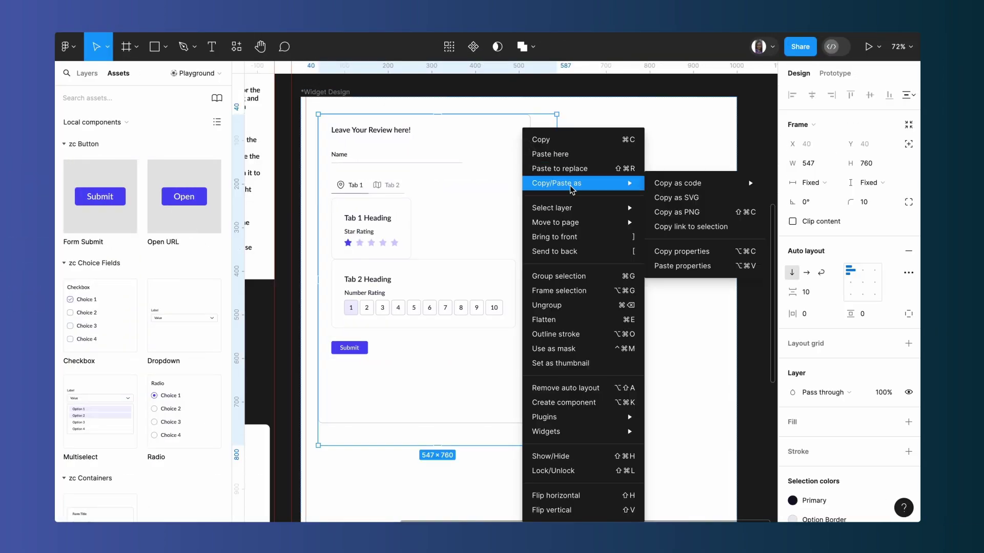
left_click(671, 227)
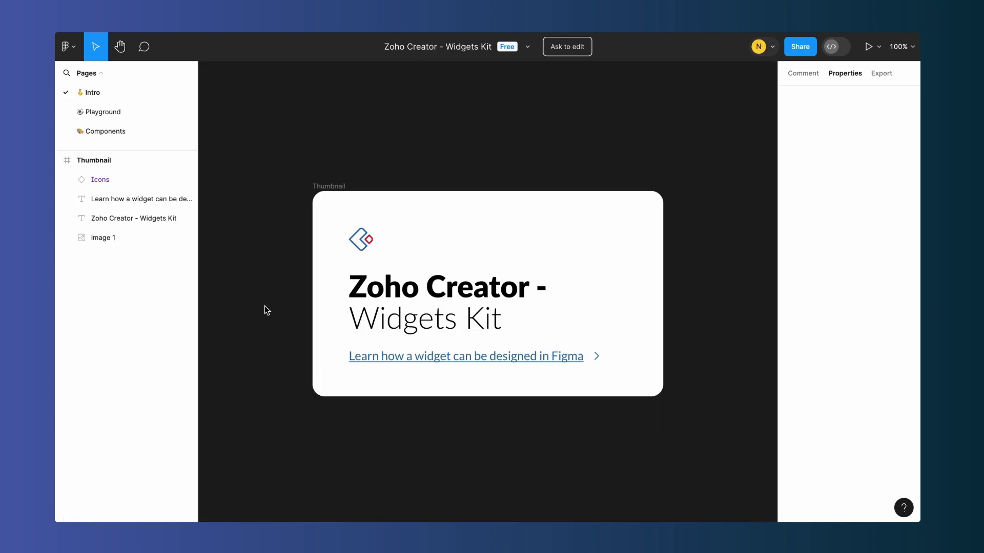
left_click(68, 47)
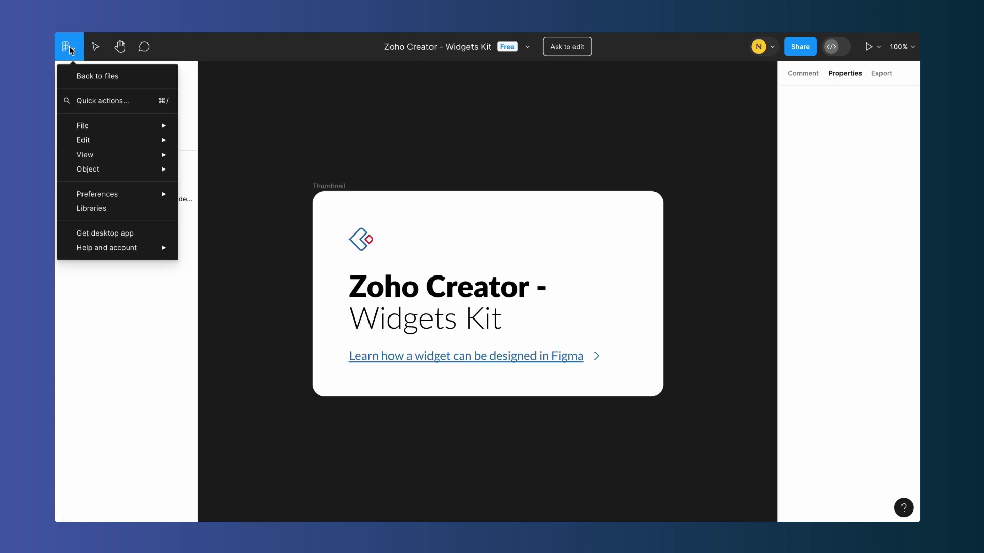
left_click(82, 80)
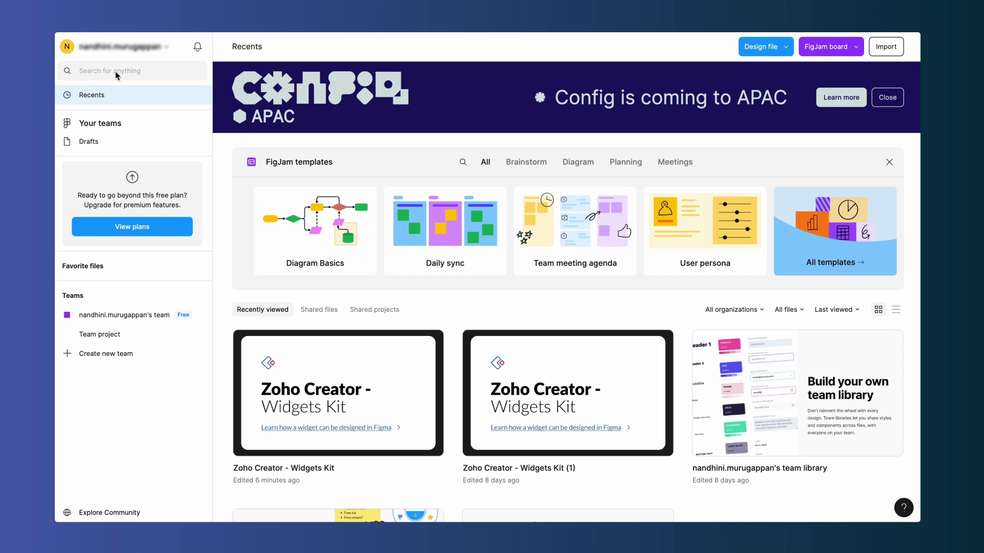
Open Settings from the account dropdown
left_click(164, 51)
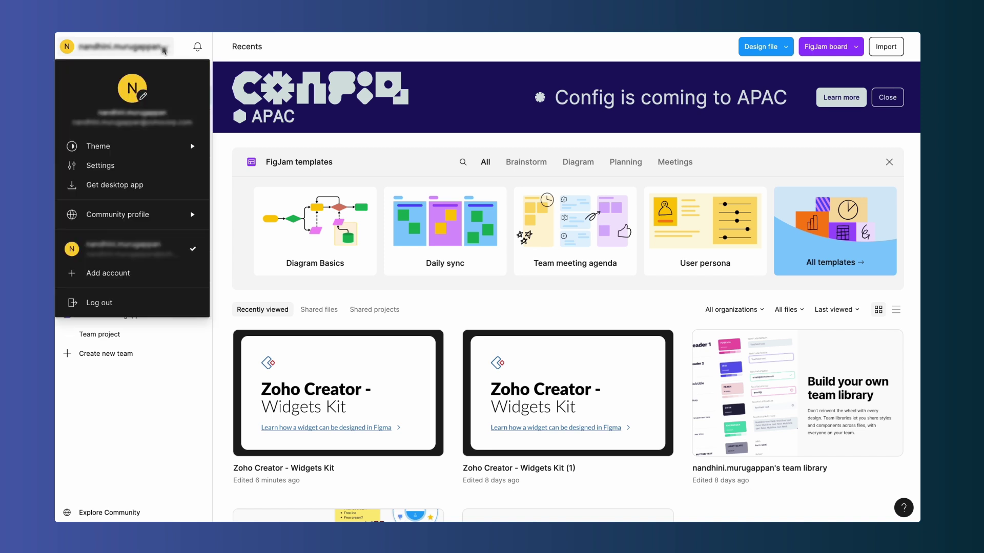
mouse_move(141, 218)
left_click(118, 166)
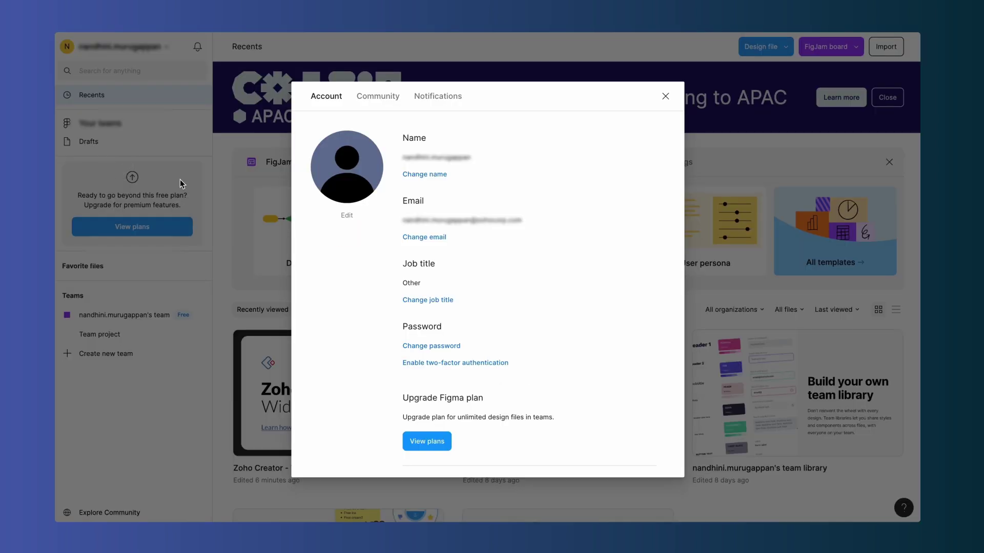
Generate a new Figma personal access token named 'Creator' and copy it to the clipboard
scroll(463, 337, "down", 6)
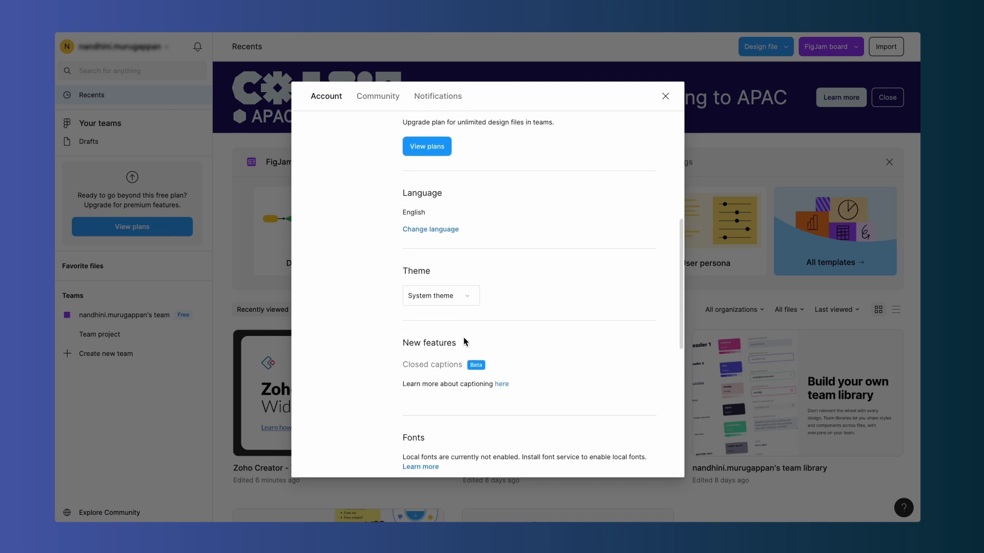
scroll(463, 337, "down", 5)
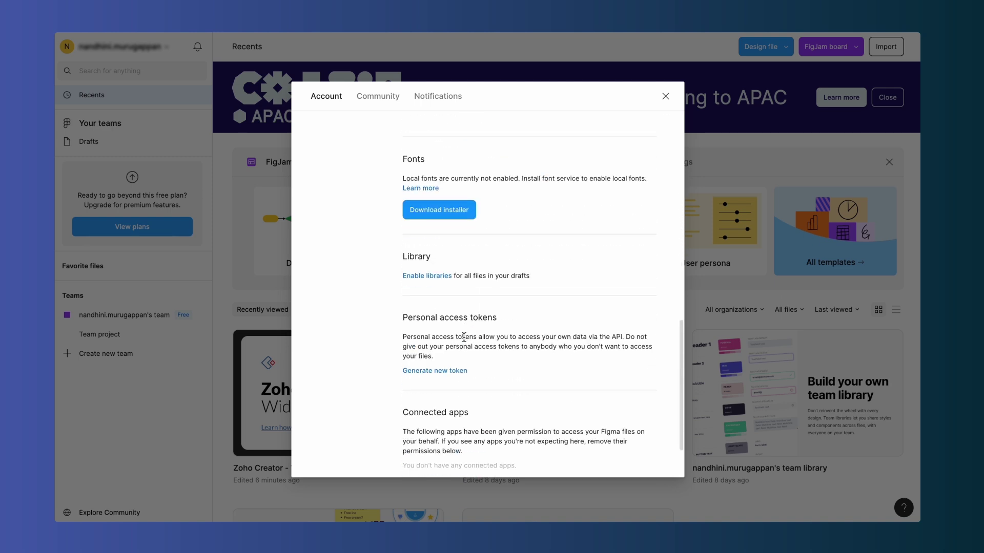
left_click(441, 371)
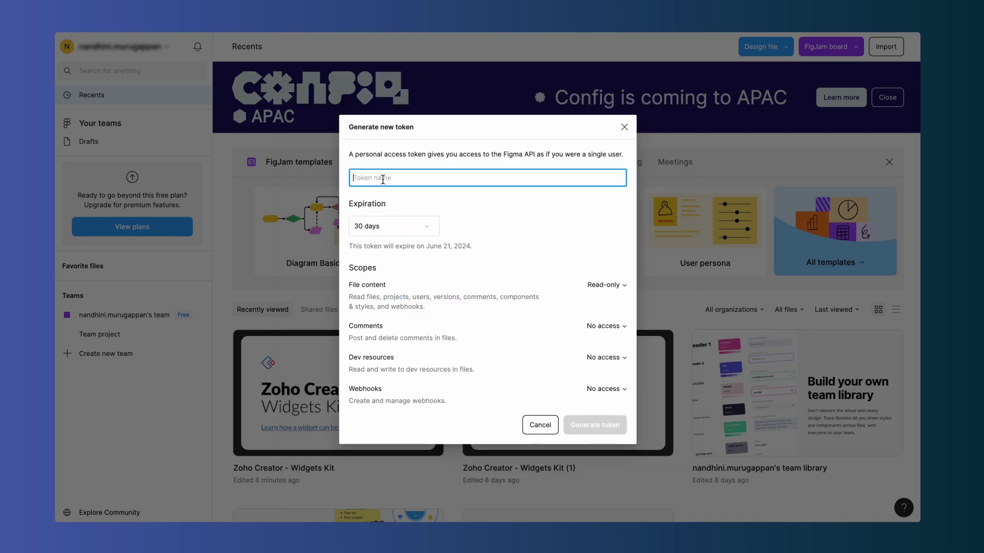
type("C")
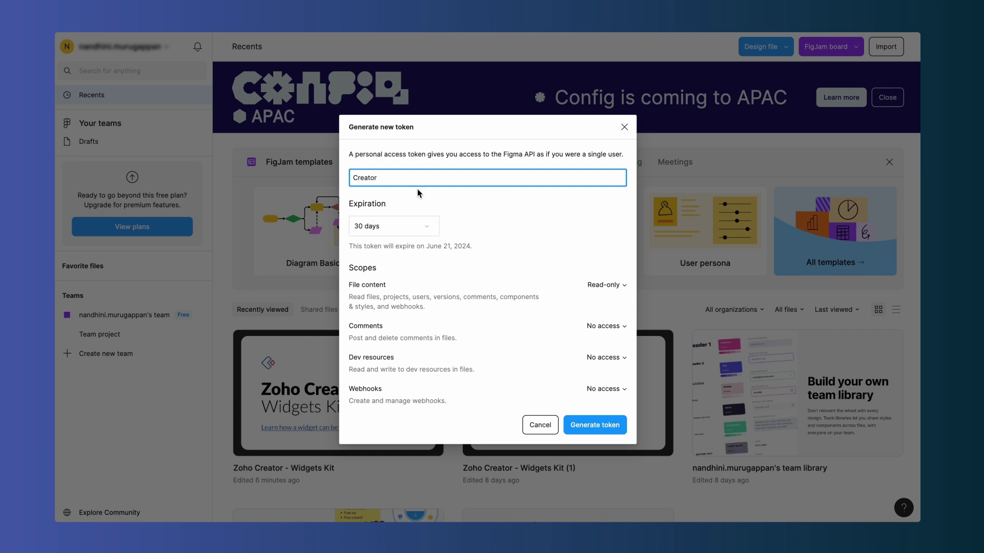
type("reator")
left_click(595, 425)
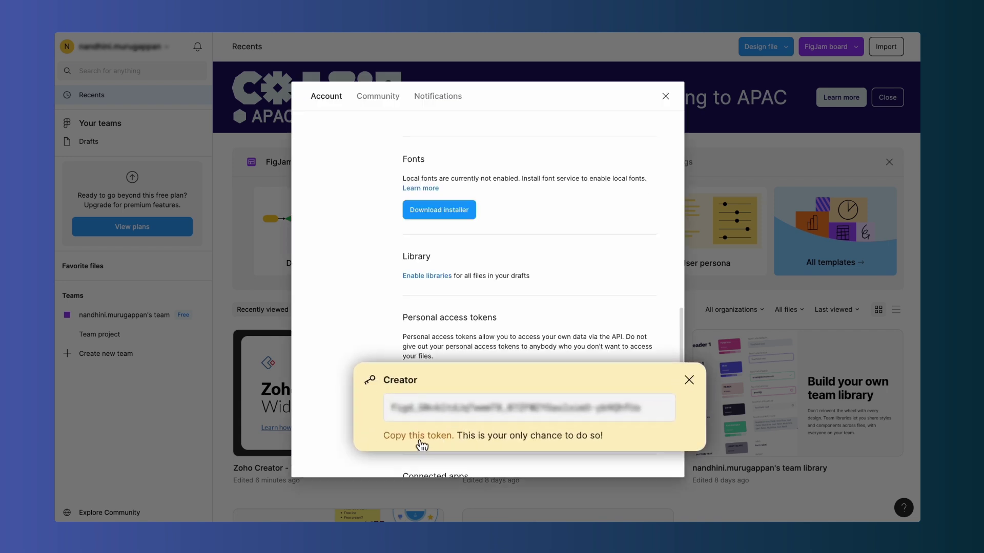
left_click(419, 437)
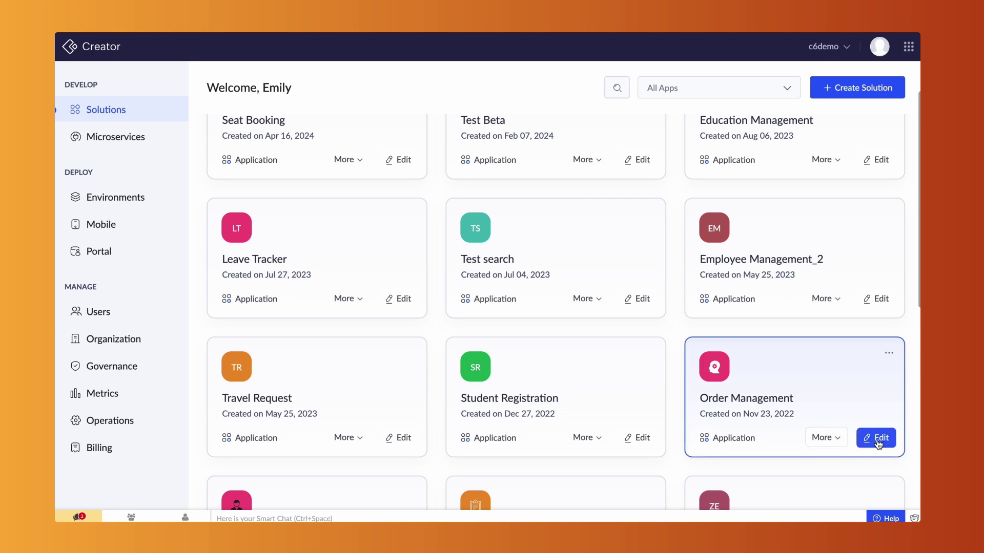
Edit the Order Management app and switch to its Customer Feedback page
left_click(877, 440)
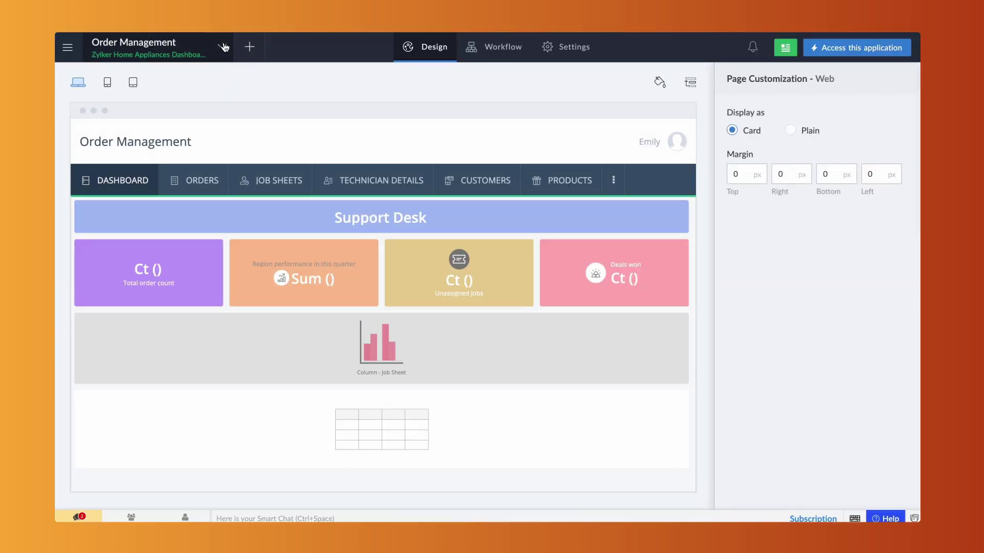
left_click(224, 47)
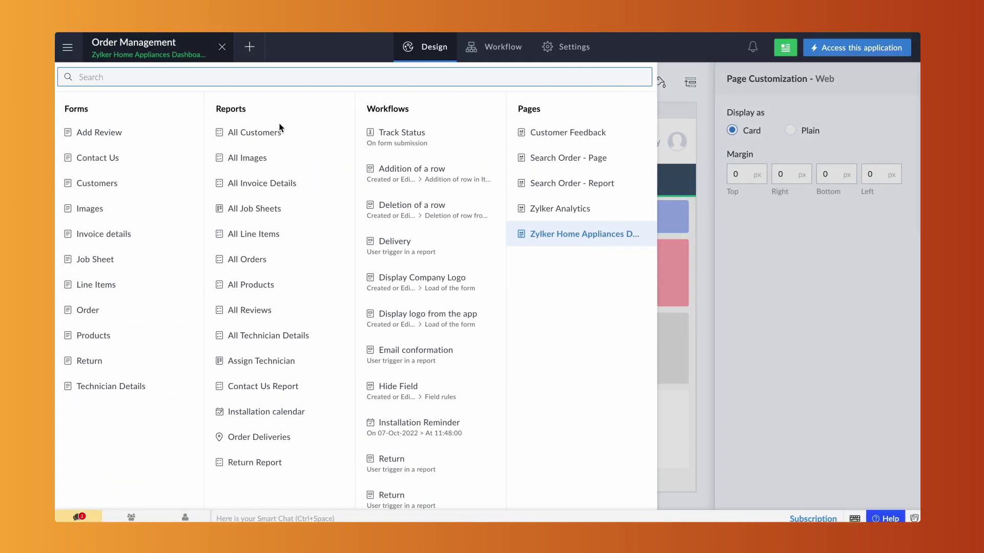
left_click(546, 133)
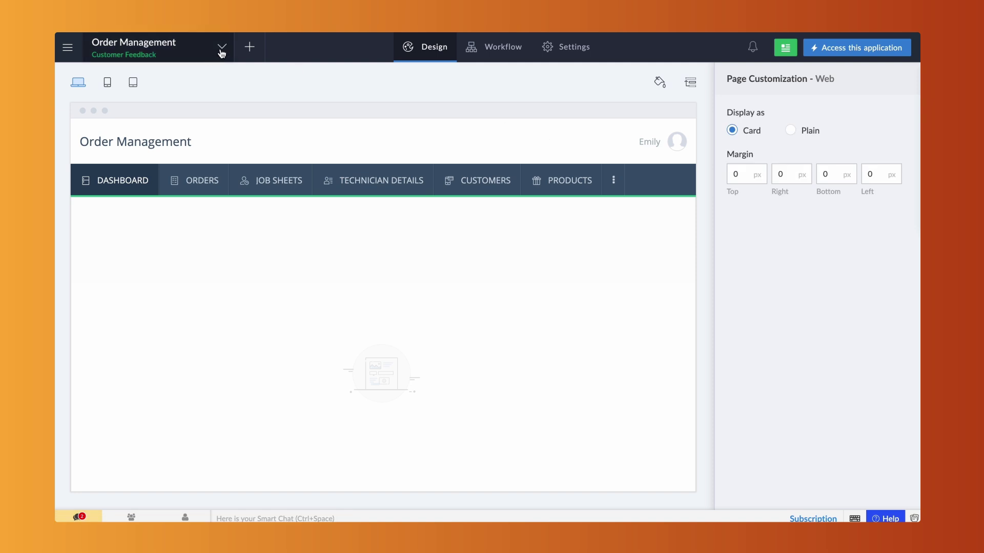
In the page builder, start creating a new custom widget from Widgets > Custom
mouse_move(379, 334)
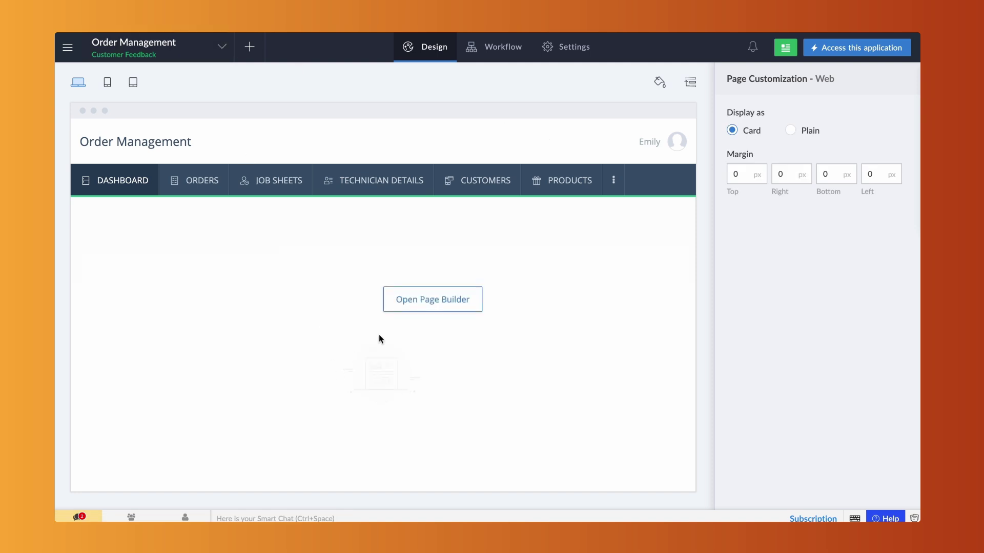
left_click(410, 307)
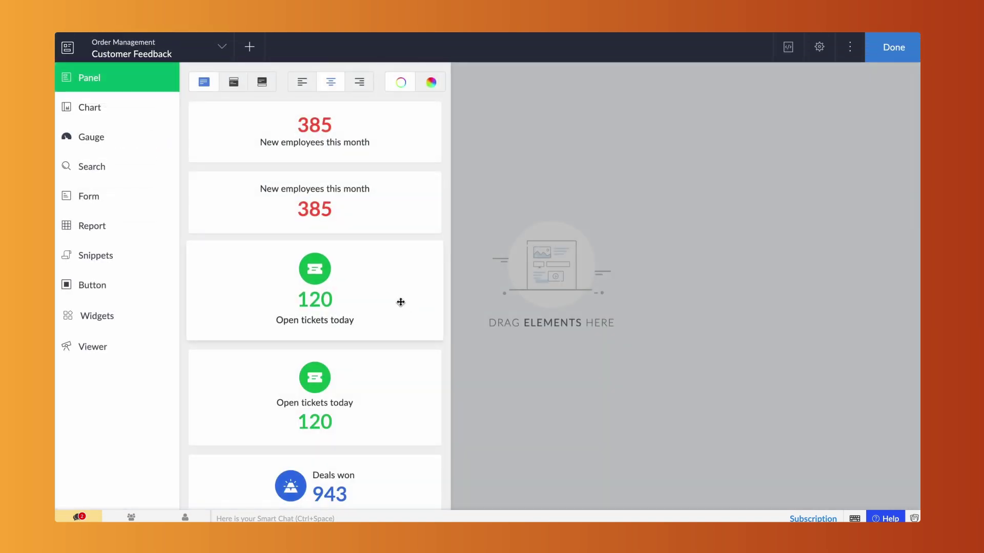
left_click(120, 316)
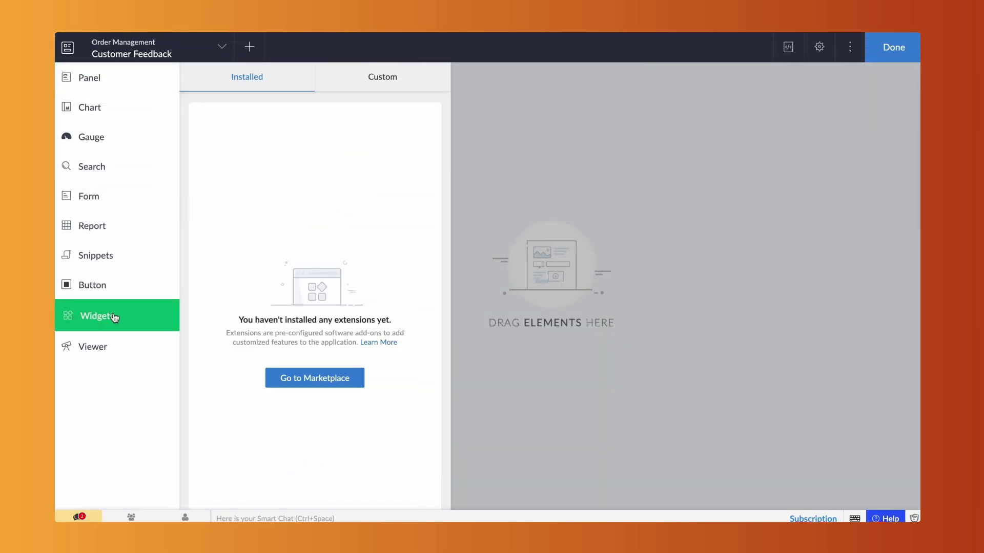
left_click(384, 84)
left_click(315, 378)
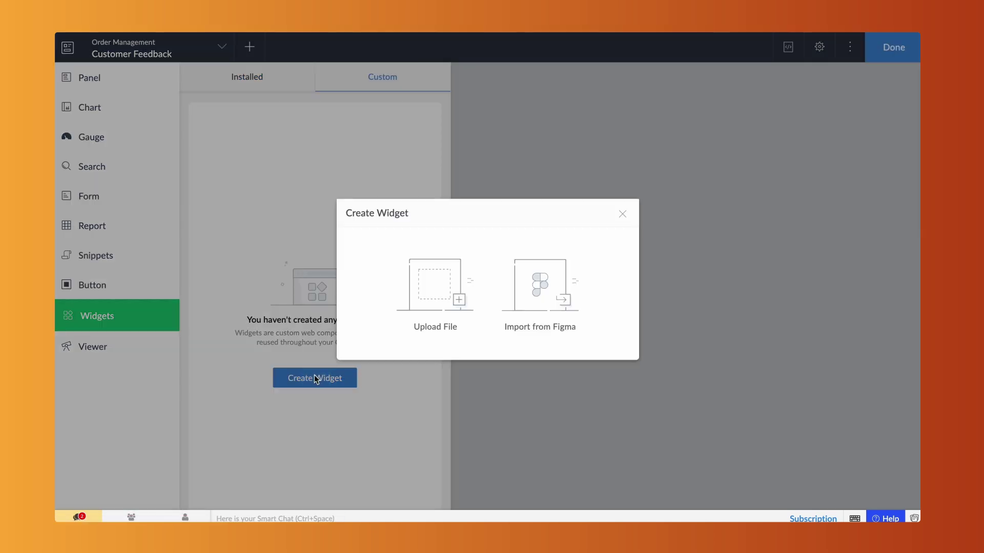
Import the Figma frame as widget 'Feedback' with the pasted frame link and access token, accepting the terms
left_click(535, 289)
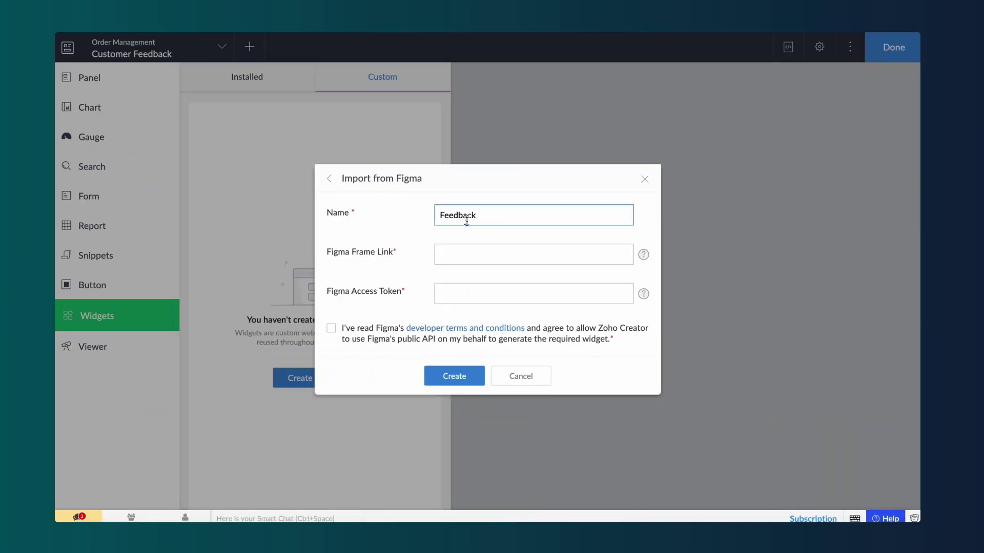
left_click(446, 256)
key("ctrl+v")
key("Tab")
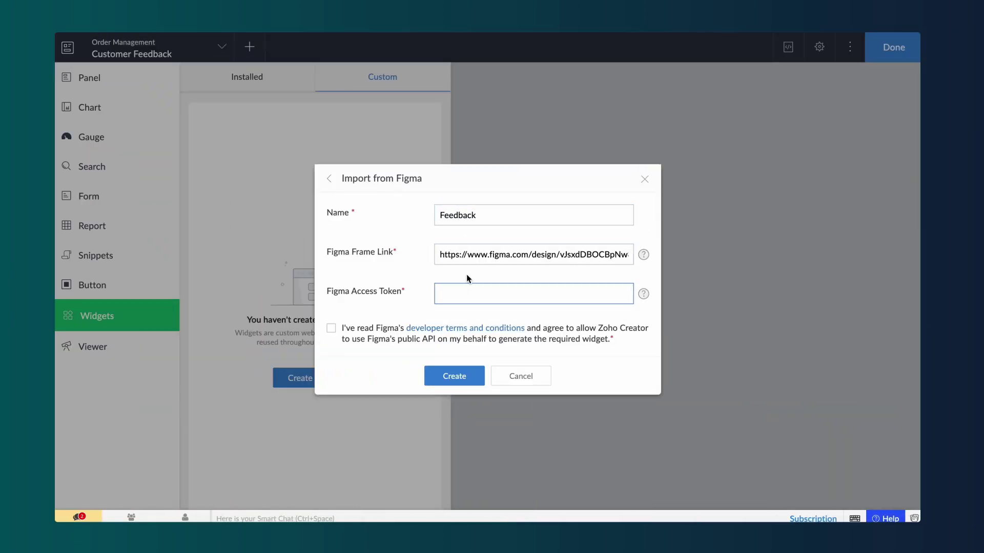
key("ctrl+v")
key("shift+Tab")
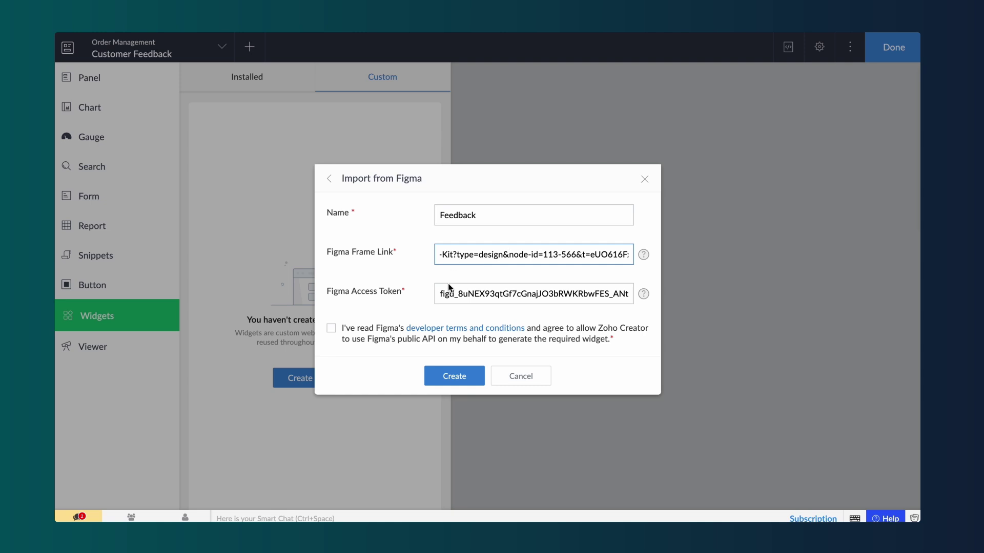
left_click(332, 331)
left_click(440, 377)
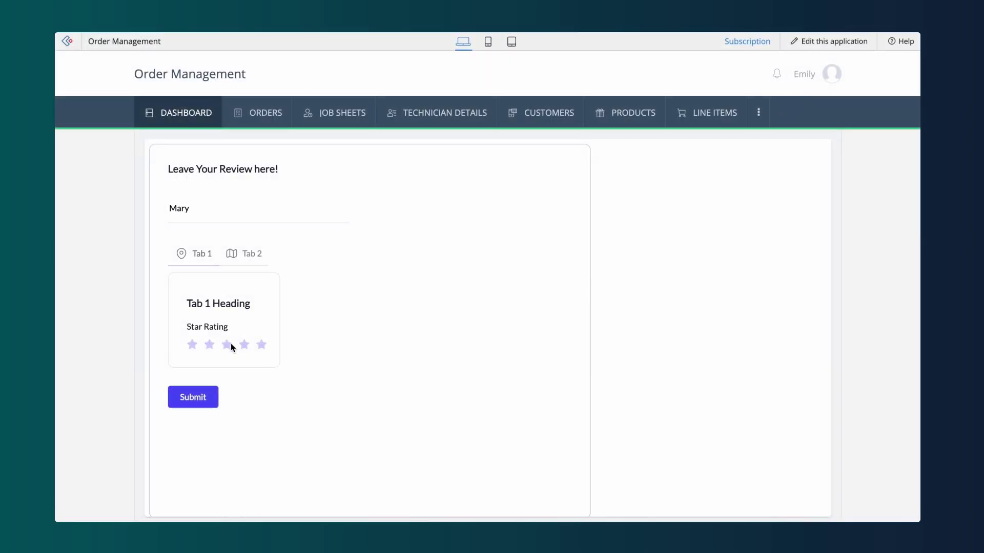
Submit a star-rated review, then a second review with a reviewer name and number rating 10
left_click(261, 345)
left_click(197, 397)
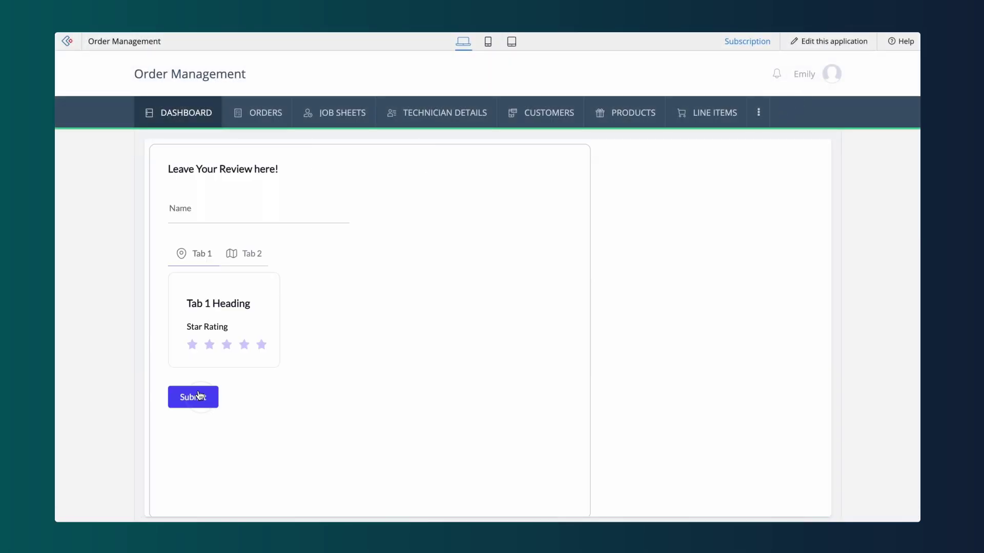
left_click(194, 222)
type("George")
left_click(243, 253)
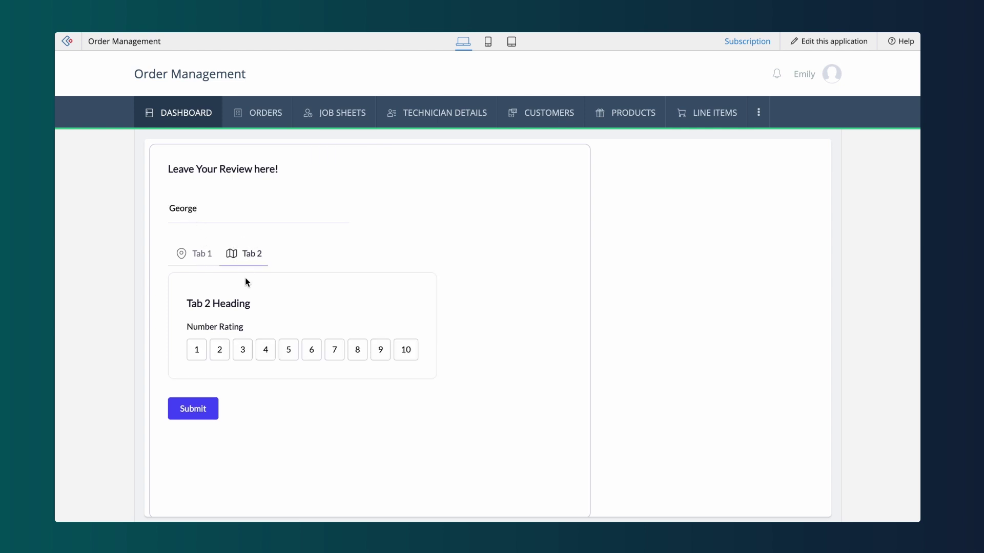
left_click(406, 352)
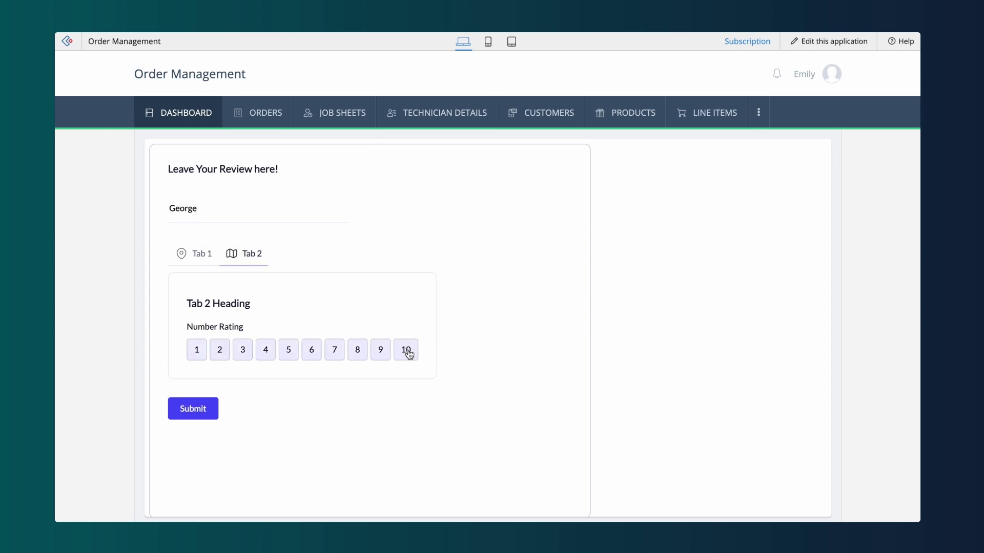
left_click(205, 410)
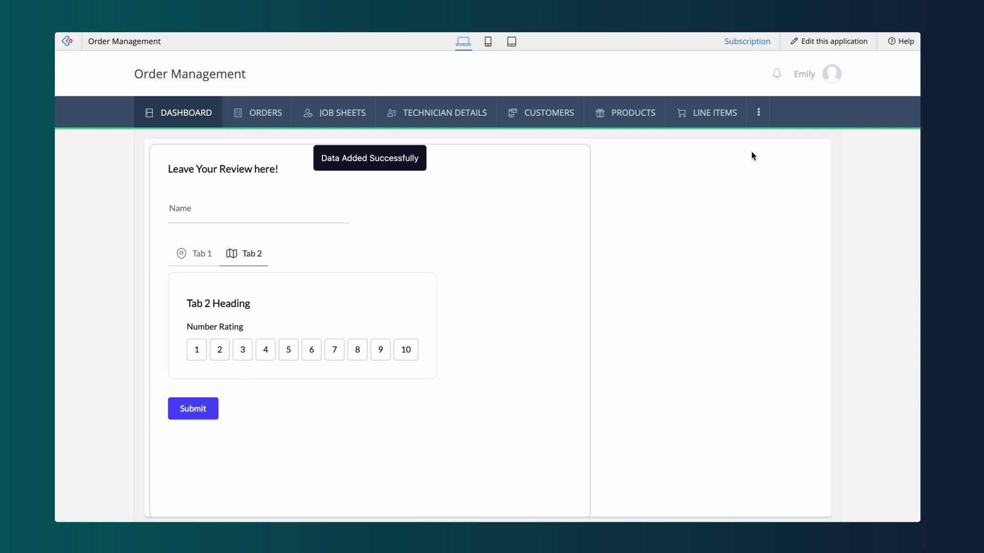
Open the All Ratings report from the app's extra sections menu
left_click(759, 112)
mouse_move(666, 287)
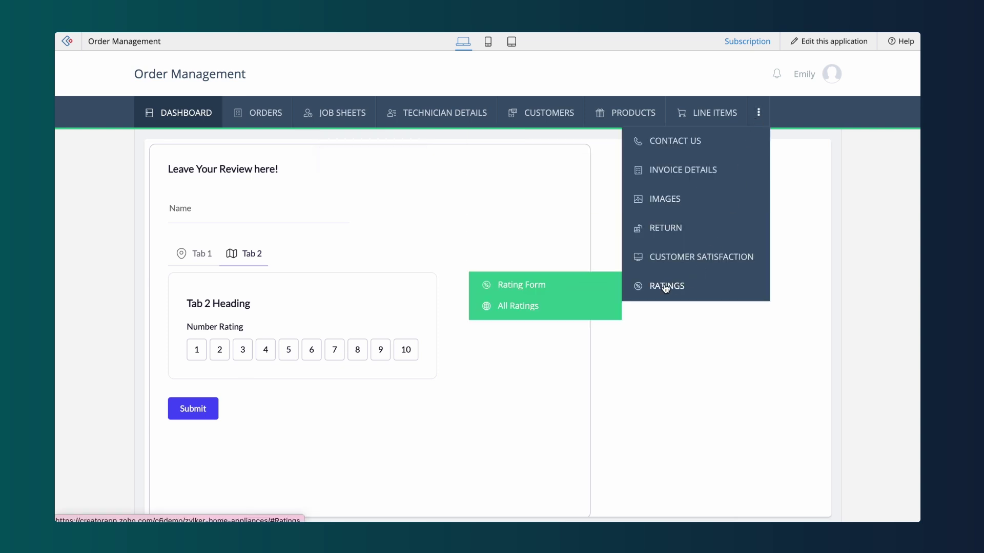
left_click(561, 310)
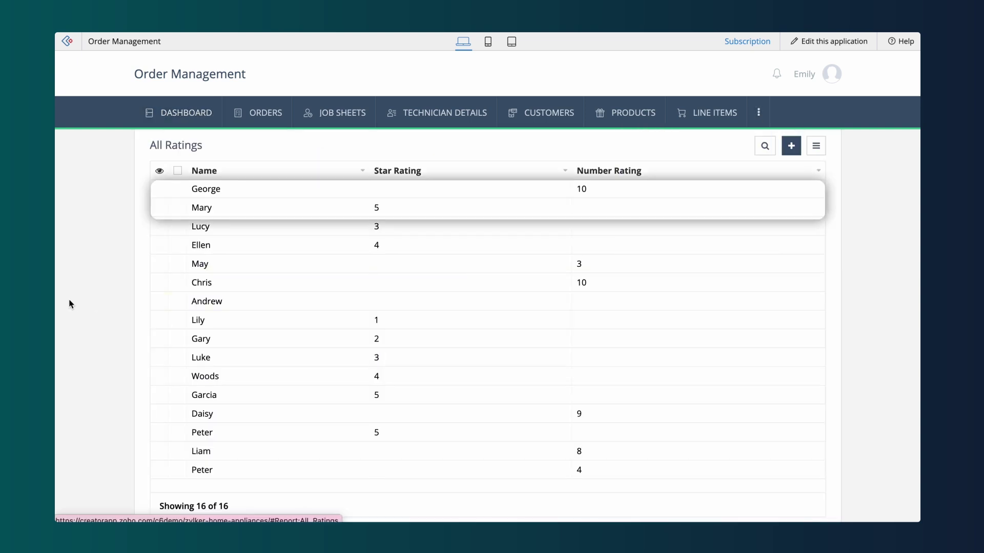